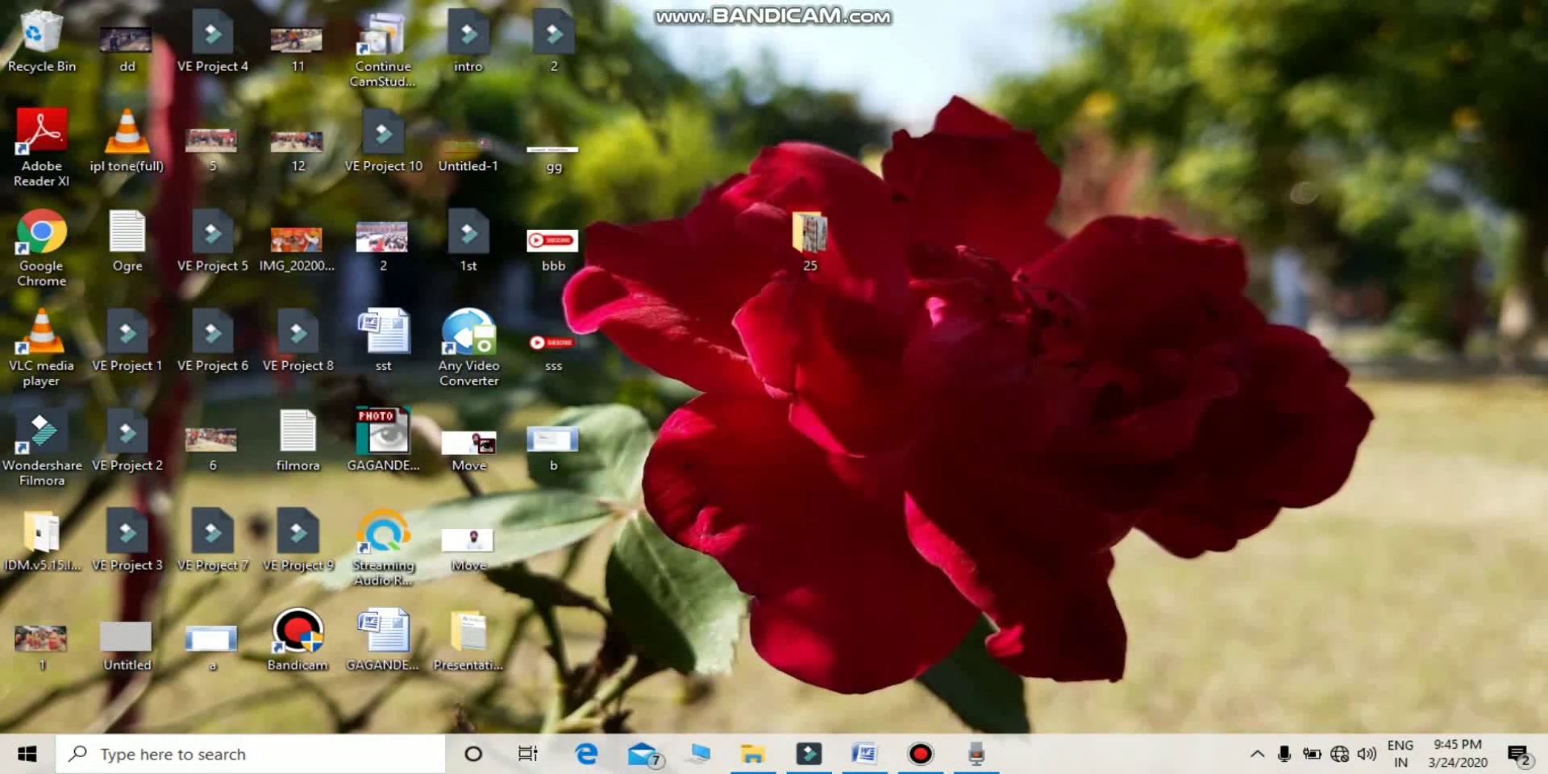
- Search for 'word' in Windows Search and launch Microsoft Office Word 2007
left_click(259, 753)
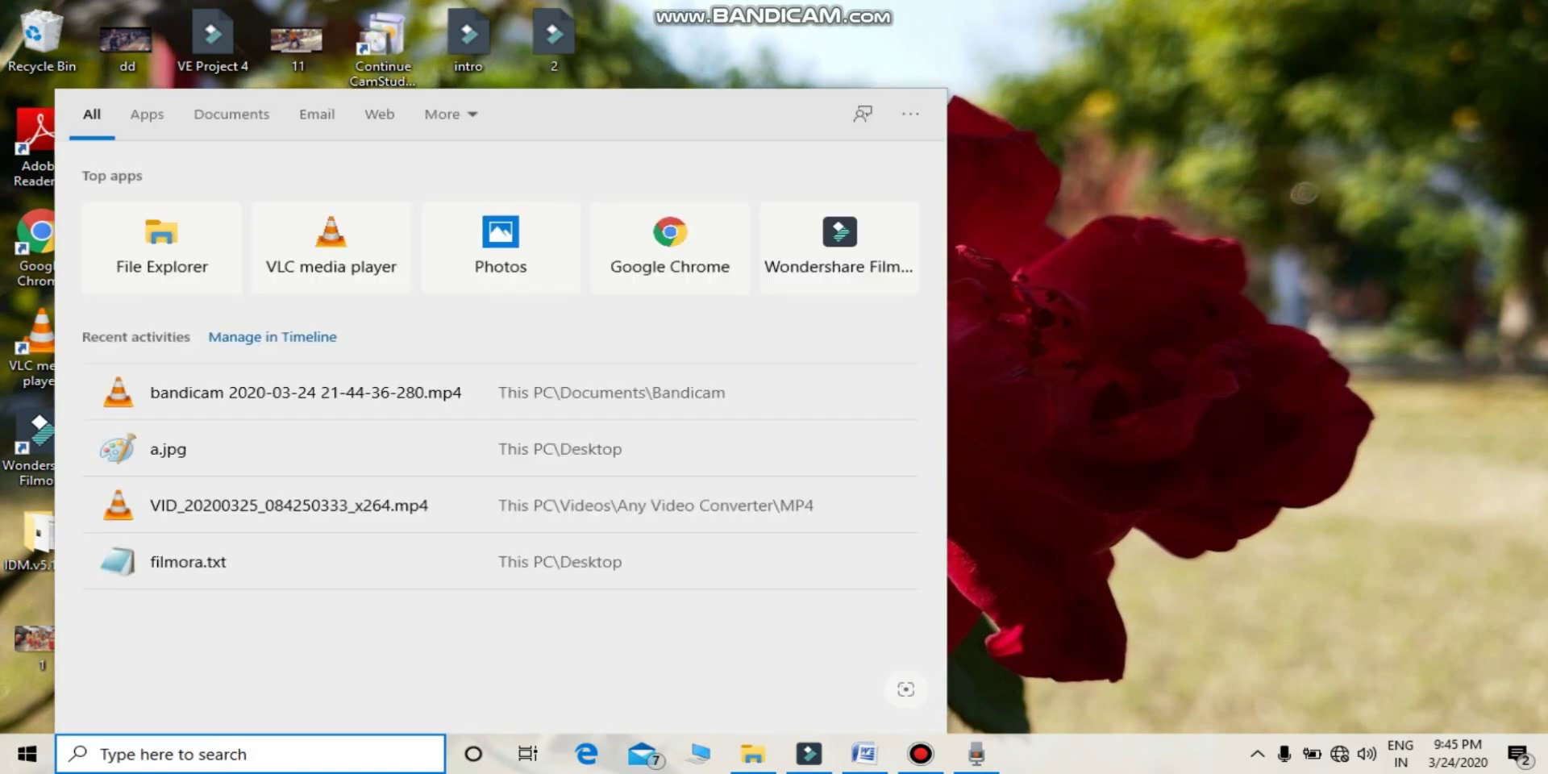
type("word")
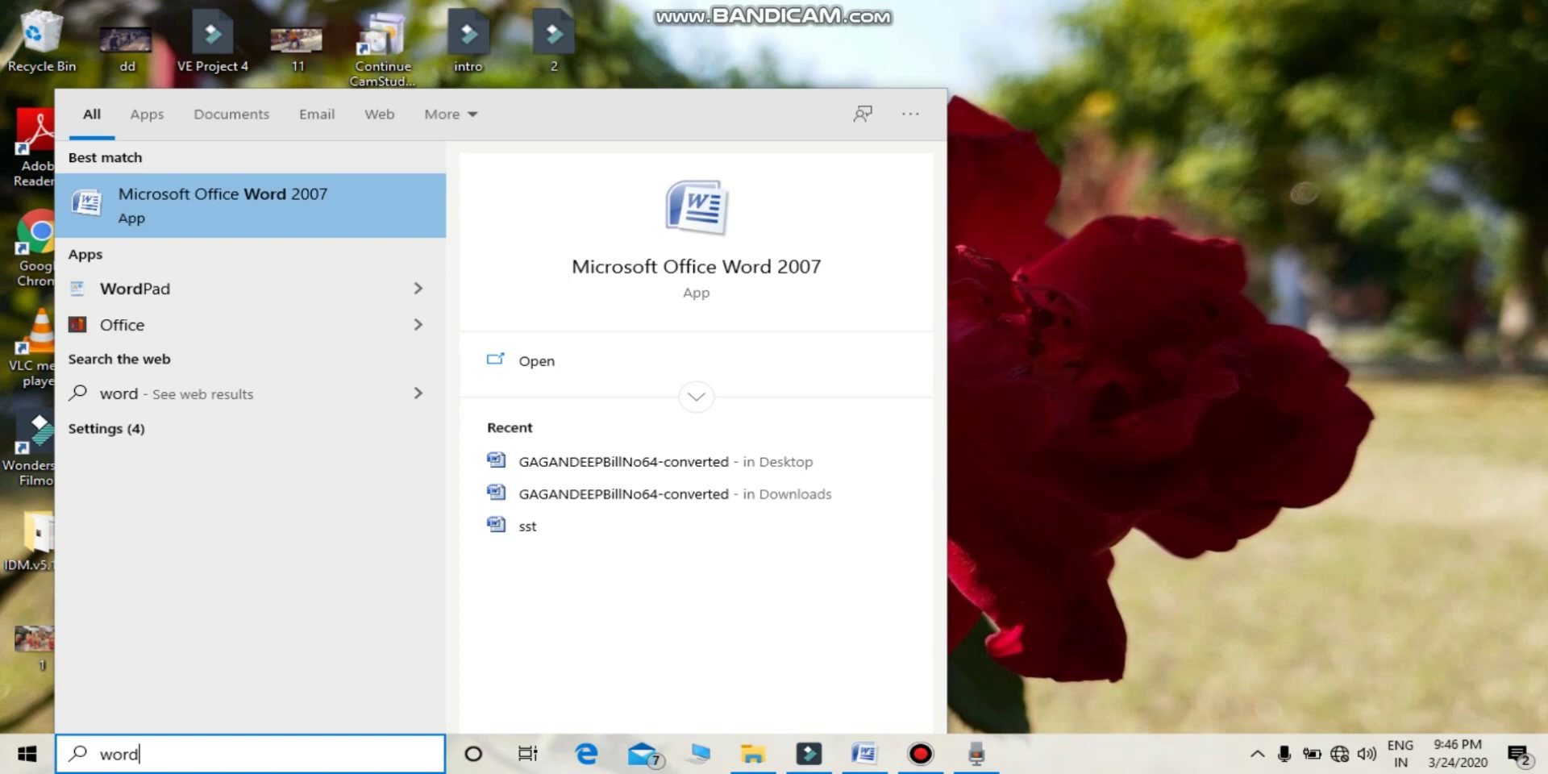
left_click(304, 212)
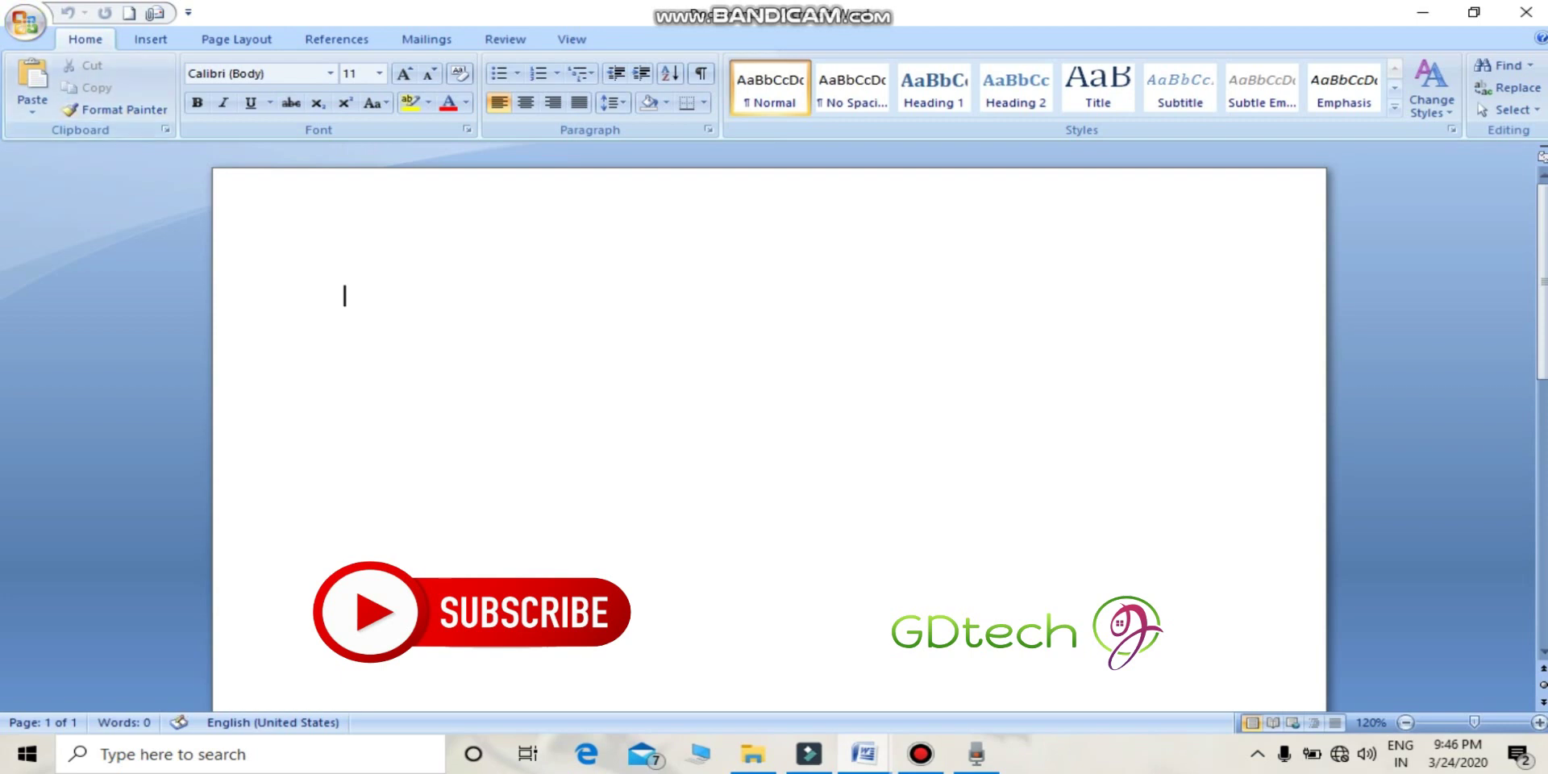
left_click(100, 84)
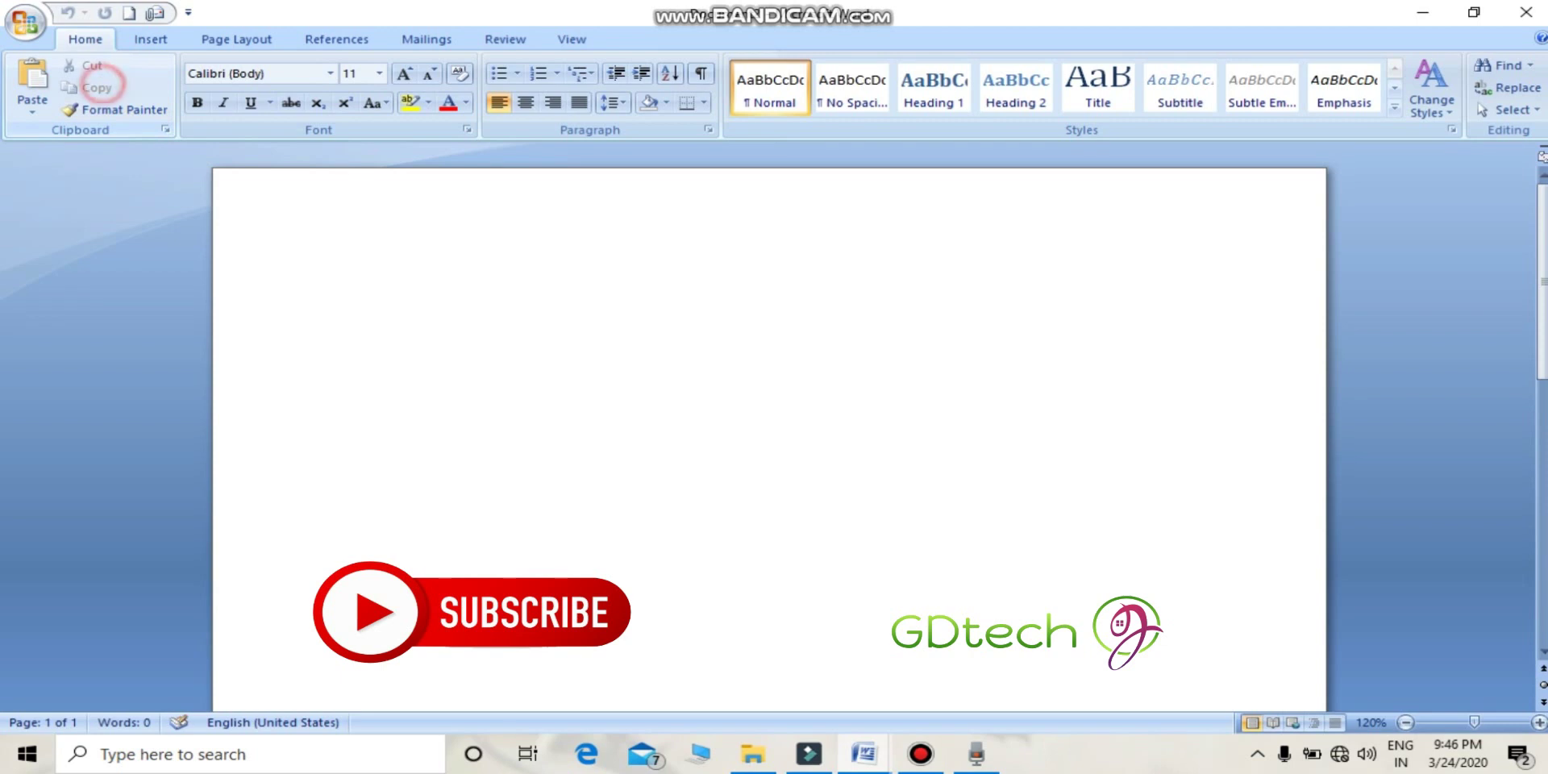
left_click(85, 63)
left_click(99, 88)
left_click(85, 65)
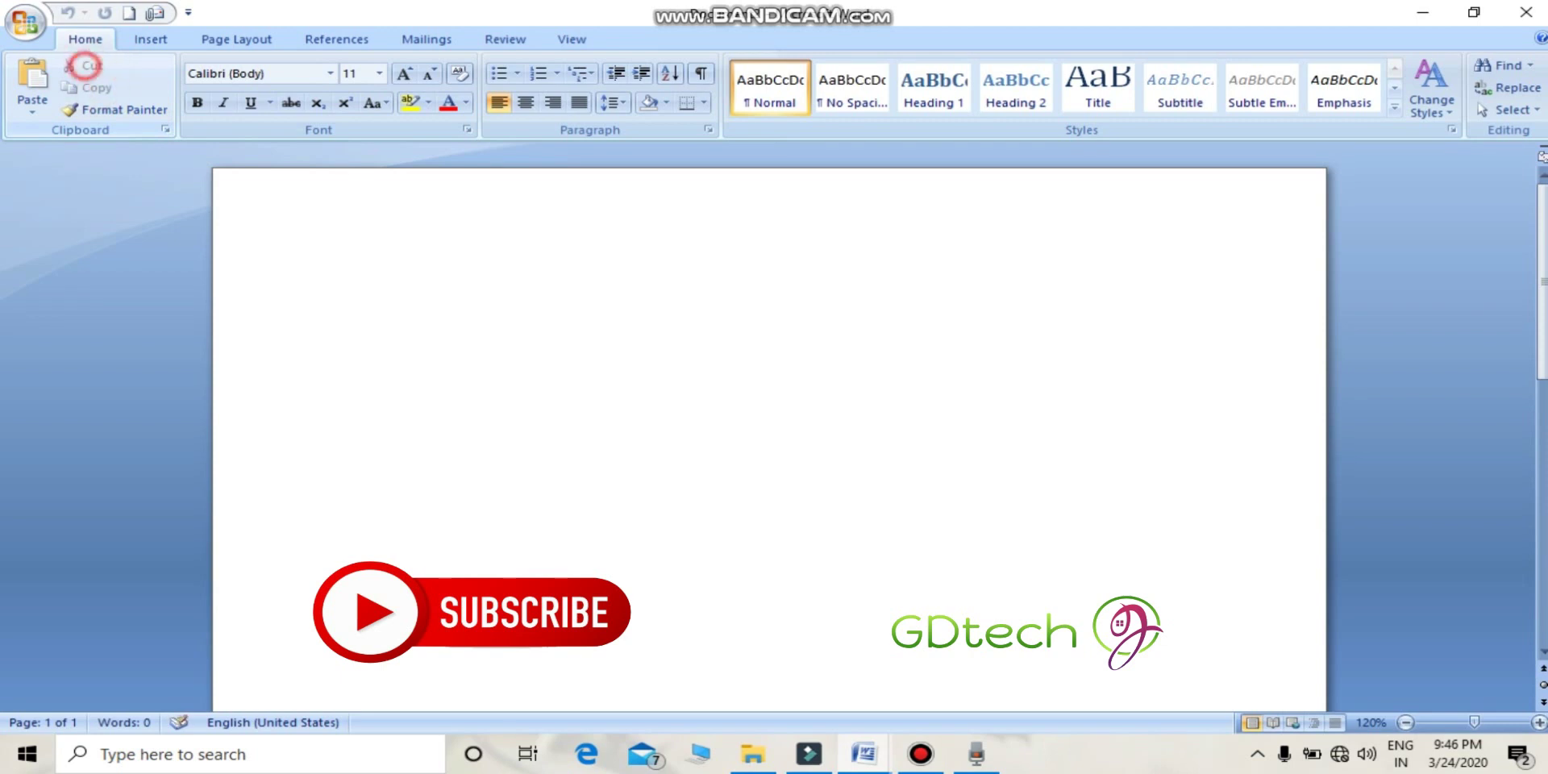
left_click(32, 109)
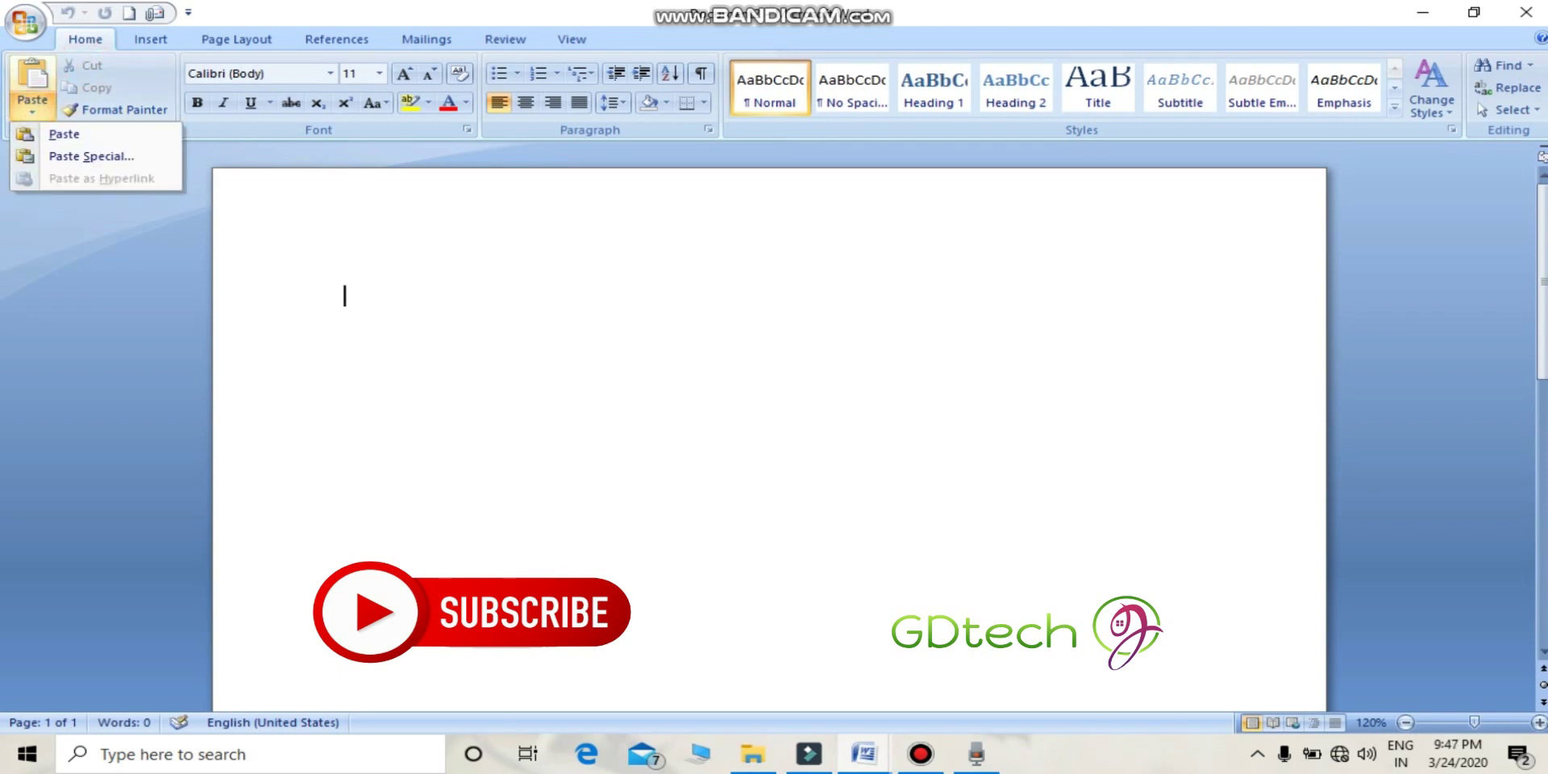
left_click(80, 88)
left_click(466, 294)
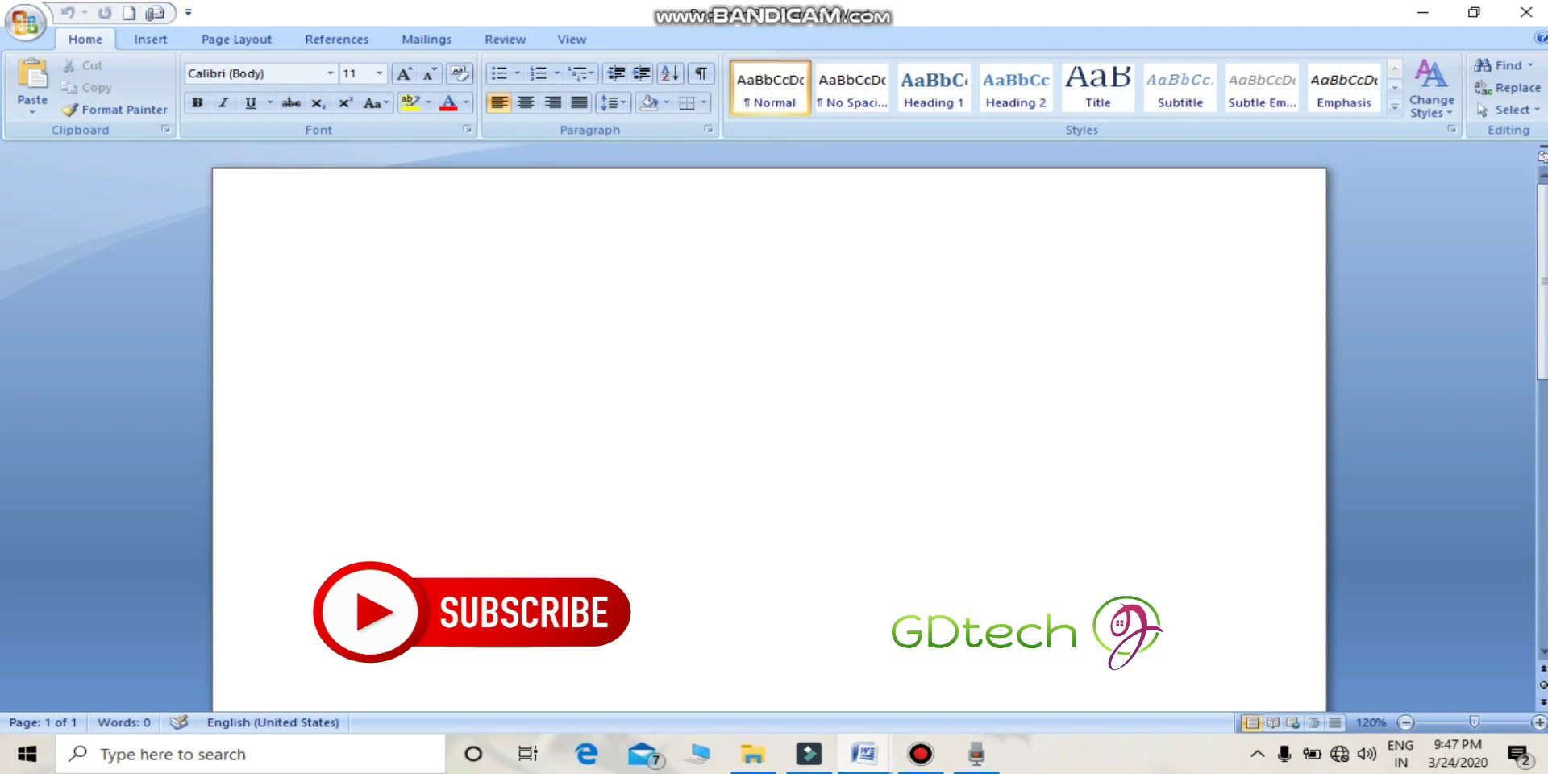
- Type 'Hello what is your name', copy the line, then cut it off the page
type("hel")
type("lo wha")
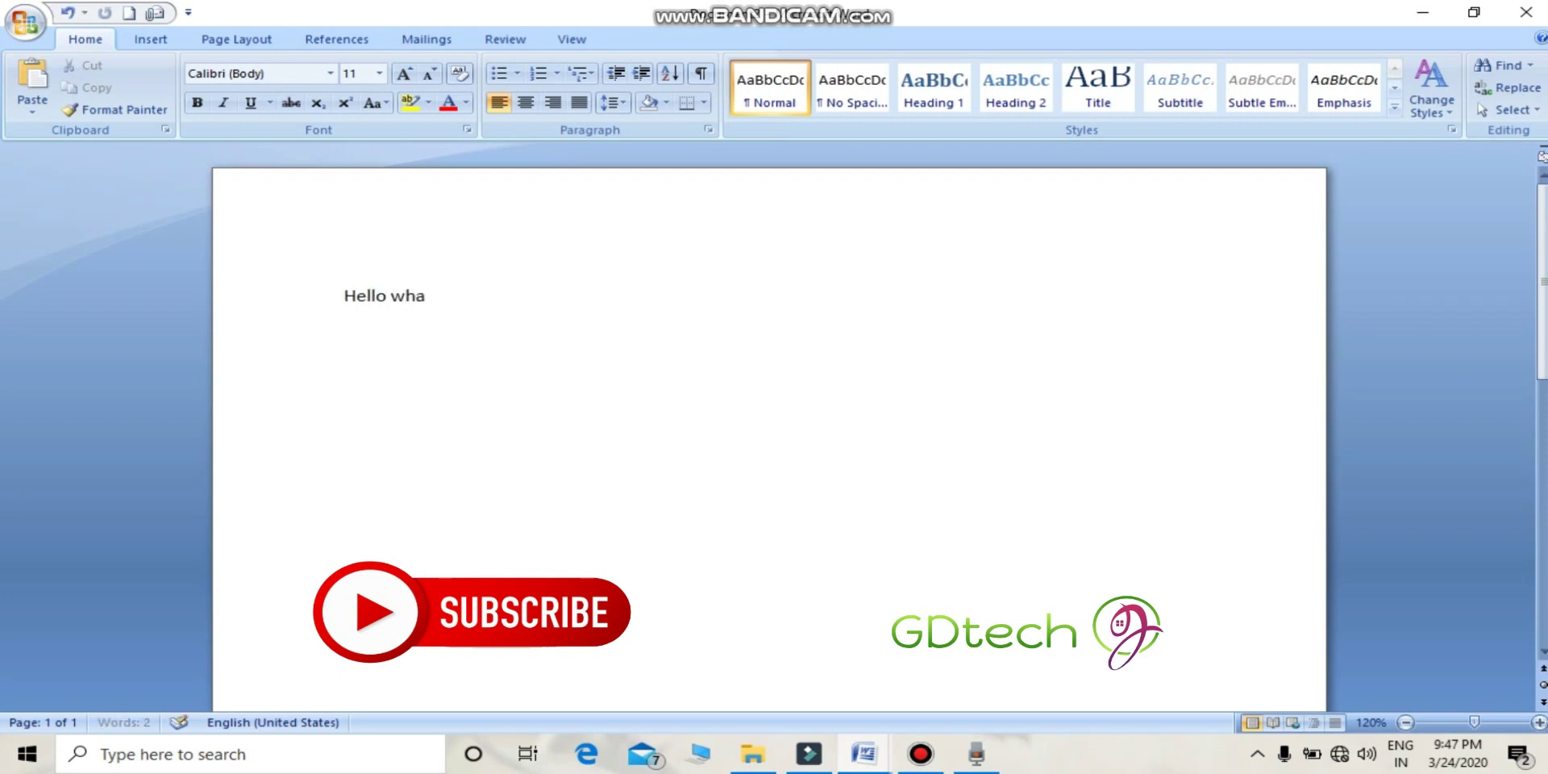
type("t is y")
type("our name")
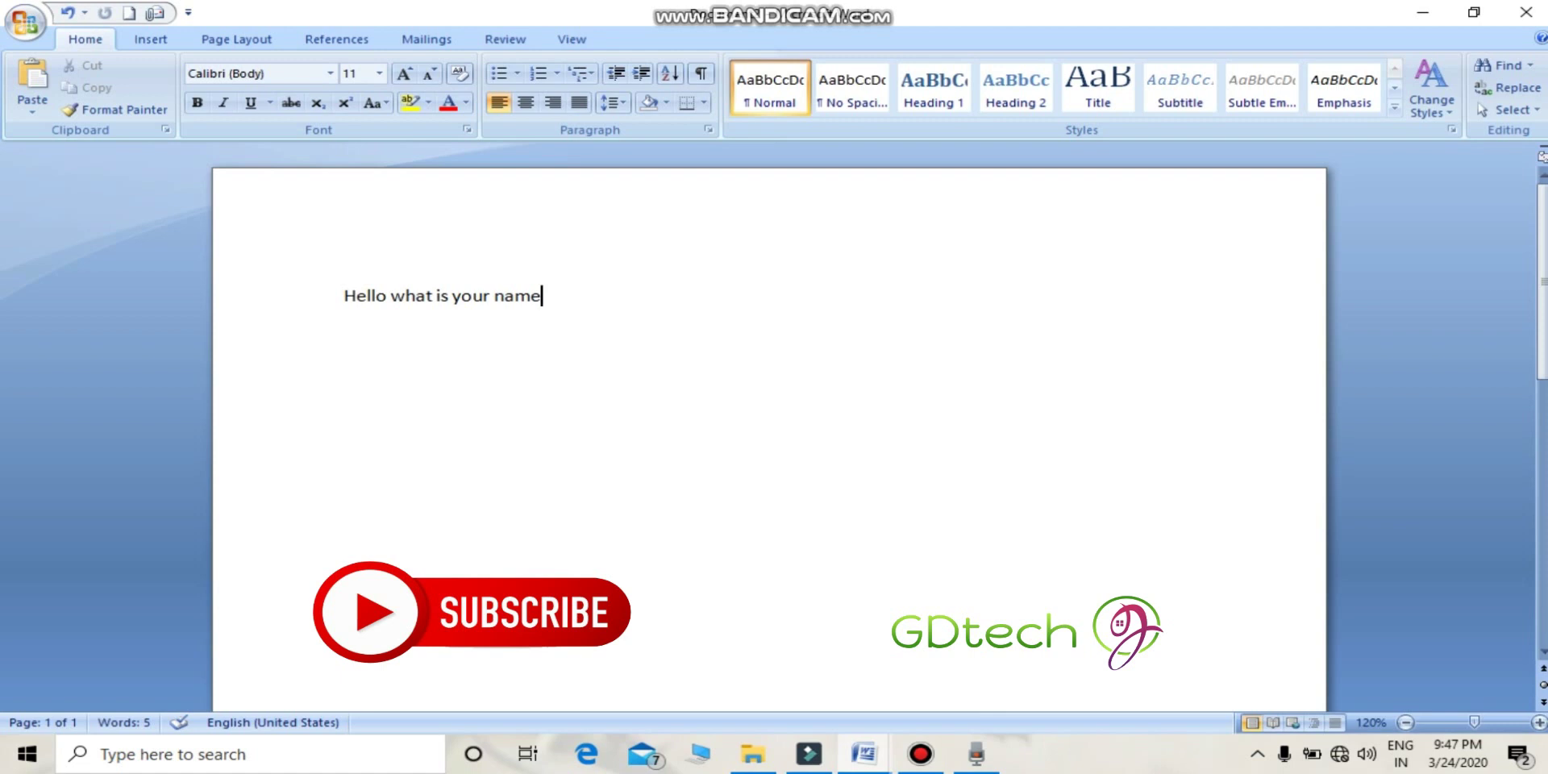
left_click_drag(602, 297, 345, 298)
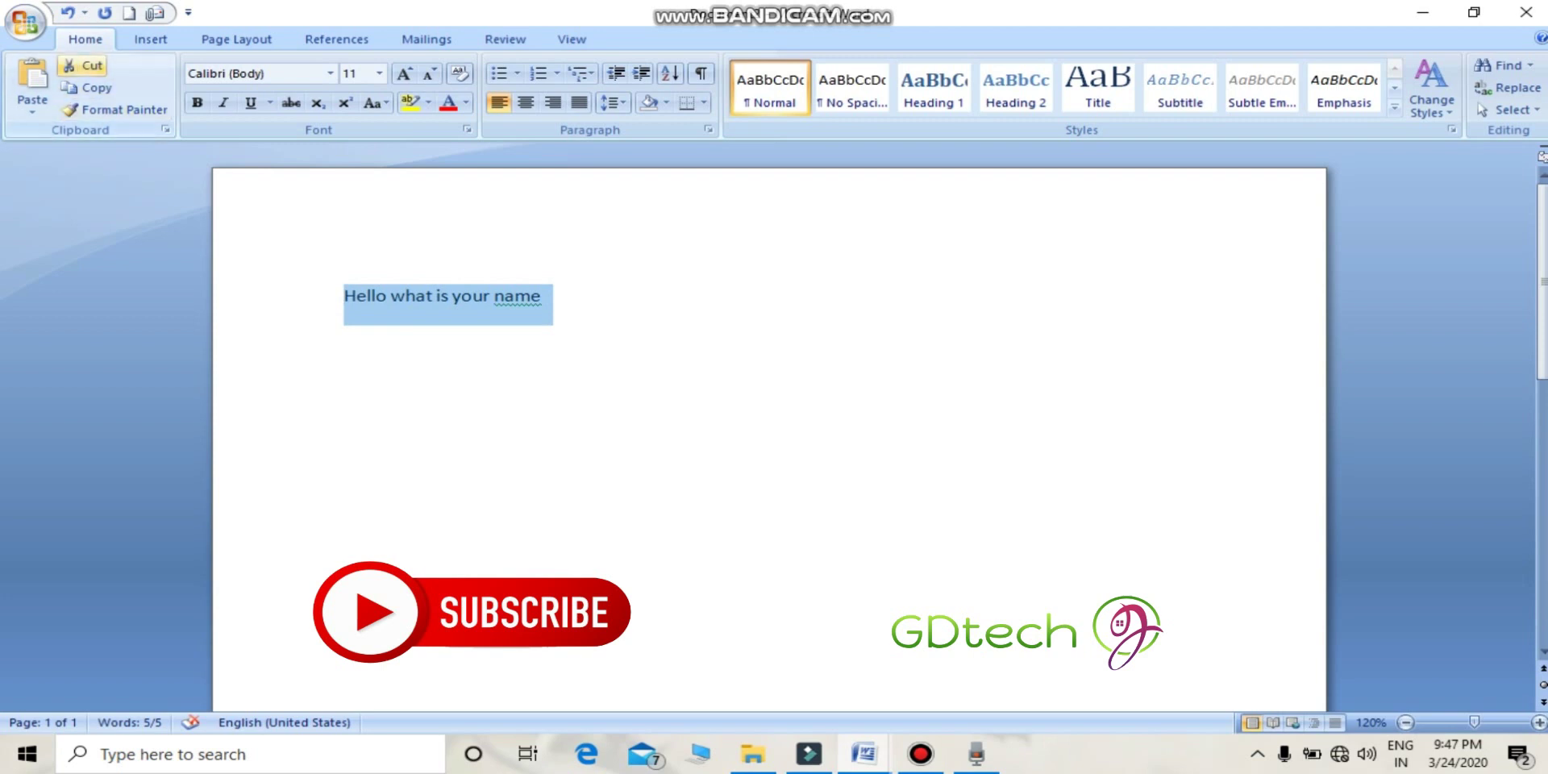
left_click(88, 87)
left_click(83, 66)
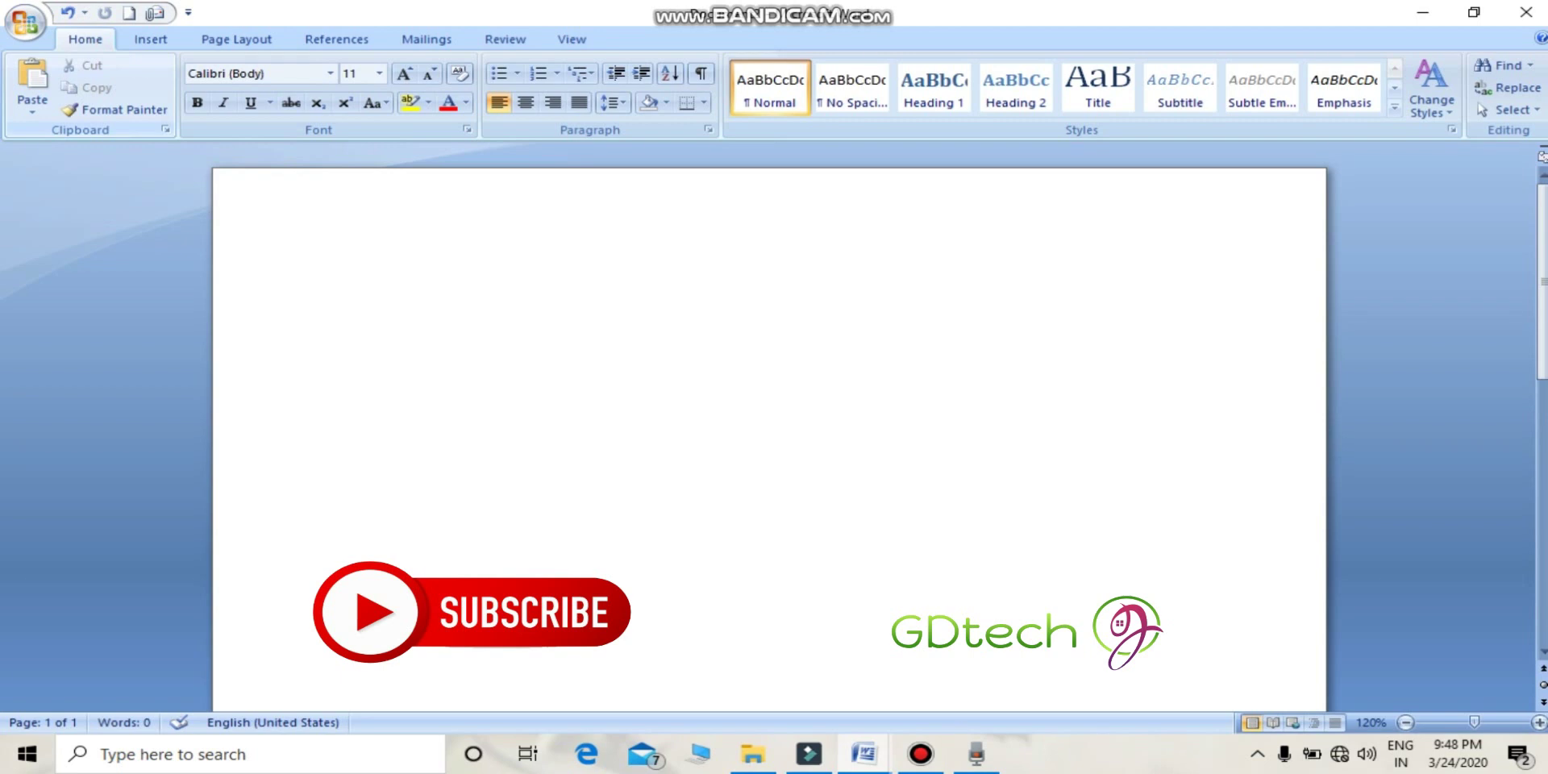
- Paste 'Hello what is your name' back a few lines lower and select it
key("Return")
key("Return")
key("Return")
key("Return")
key("Return")
key("Return")
key("Return")
key("Return")
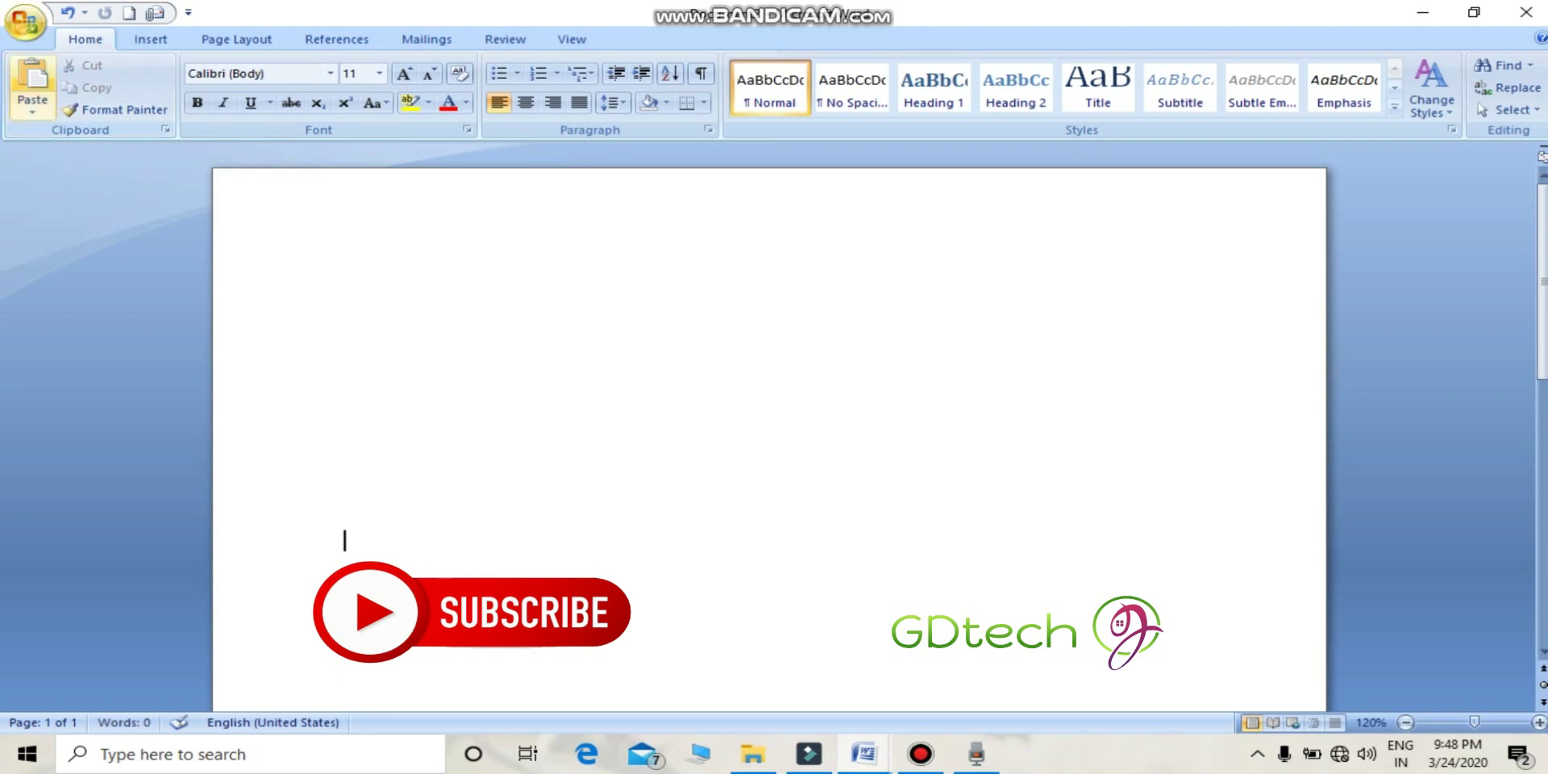
left_click(32, 77)
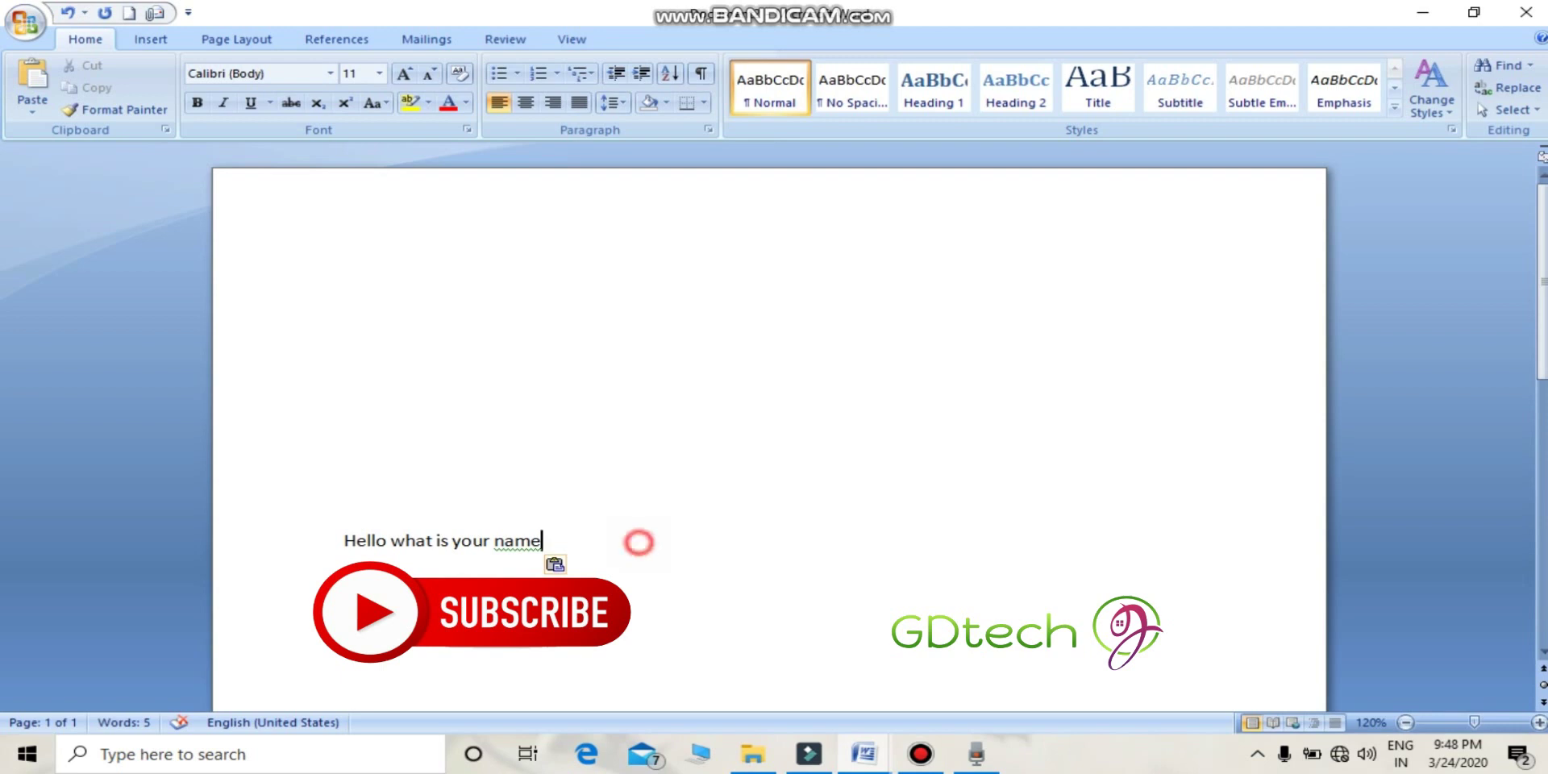
left_click_drag(639, 539, 343, 541)
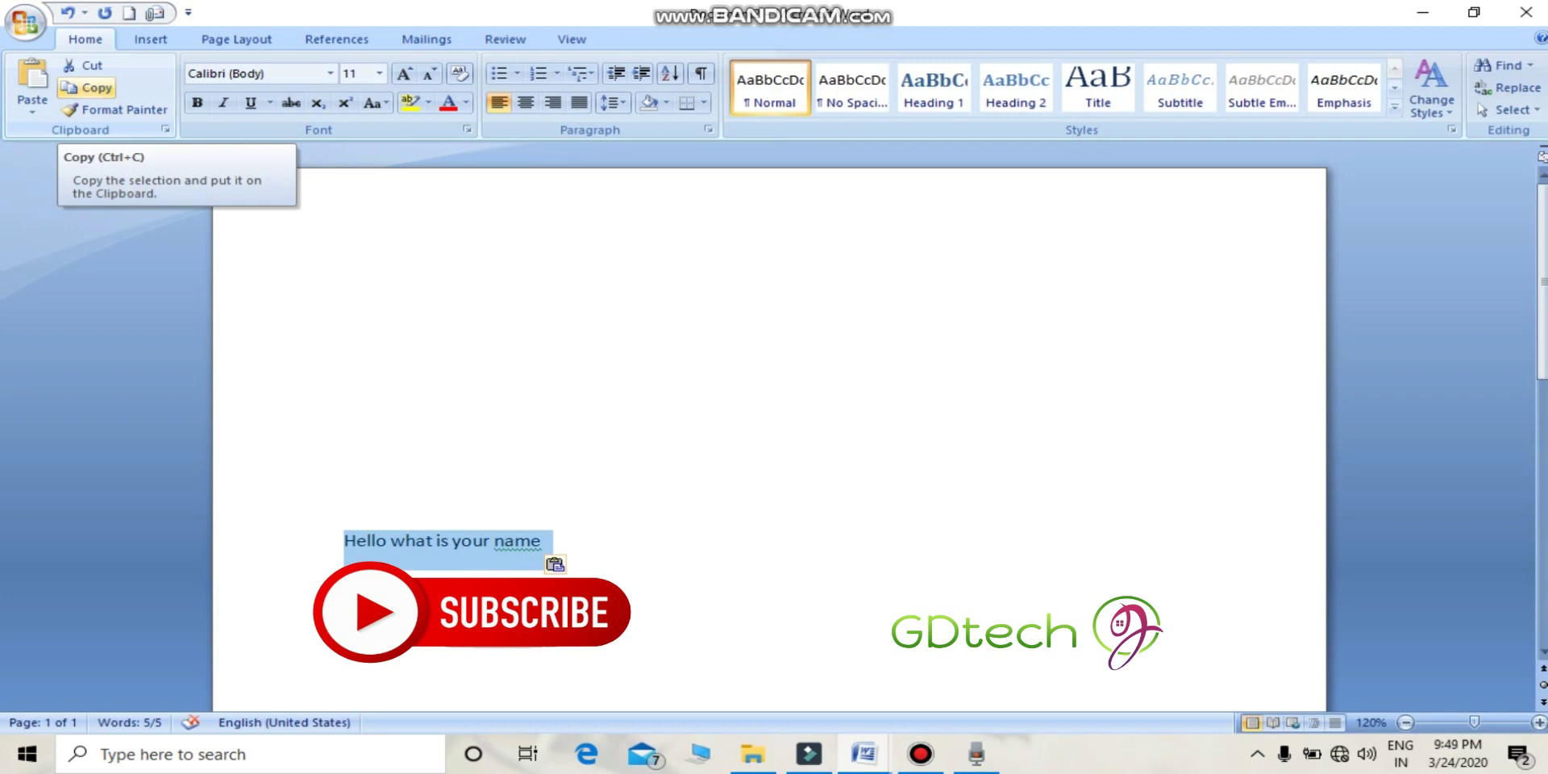
- Copy the line and paste it three times on a blank line, giving four copies
left_click(96, 88)
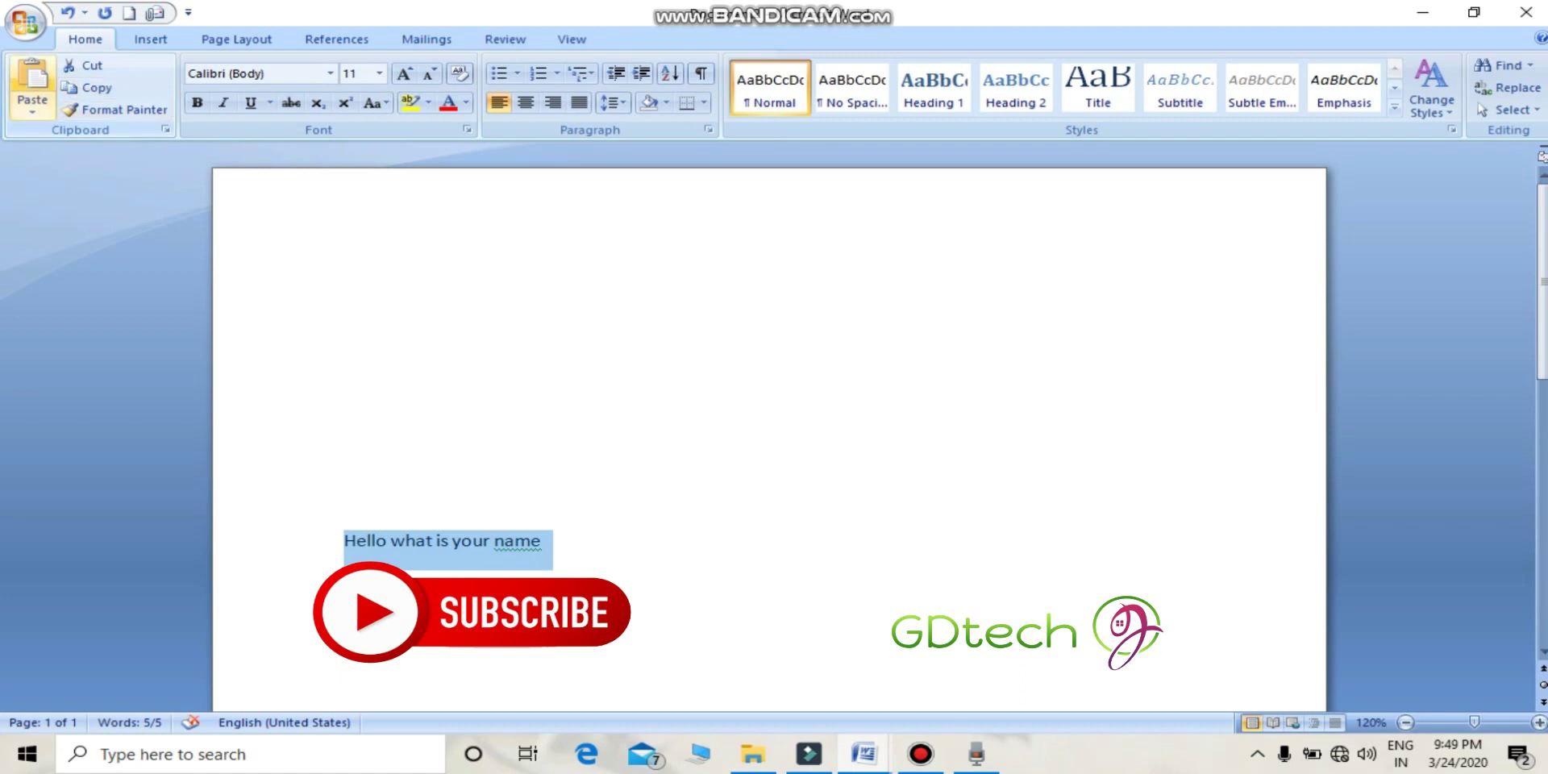
left_click(460, 439)
left_click(32, 77)
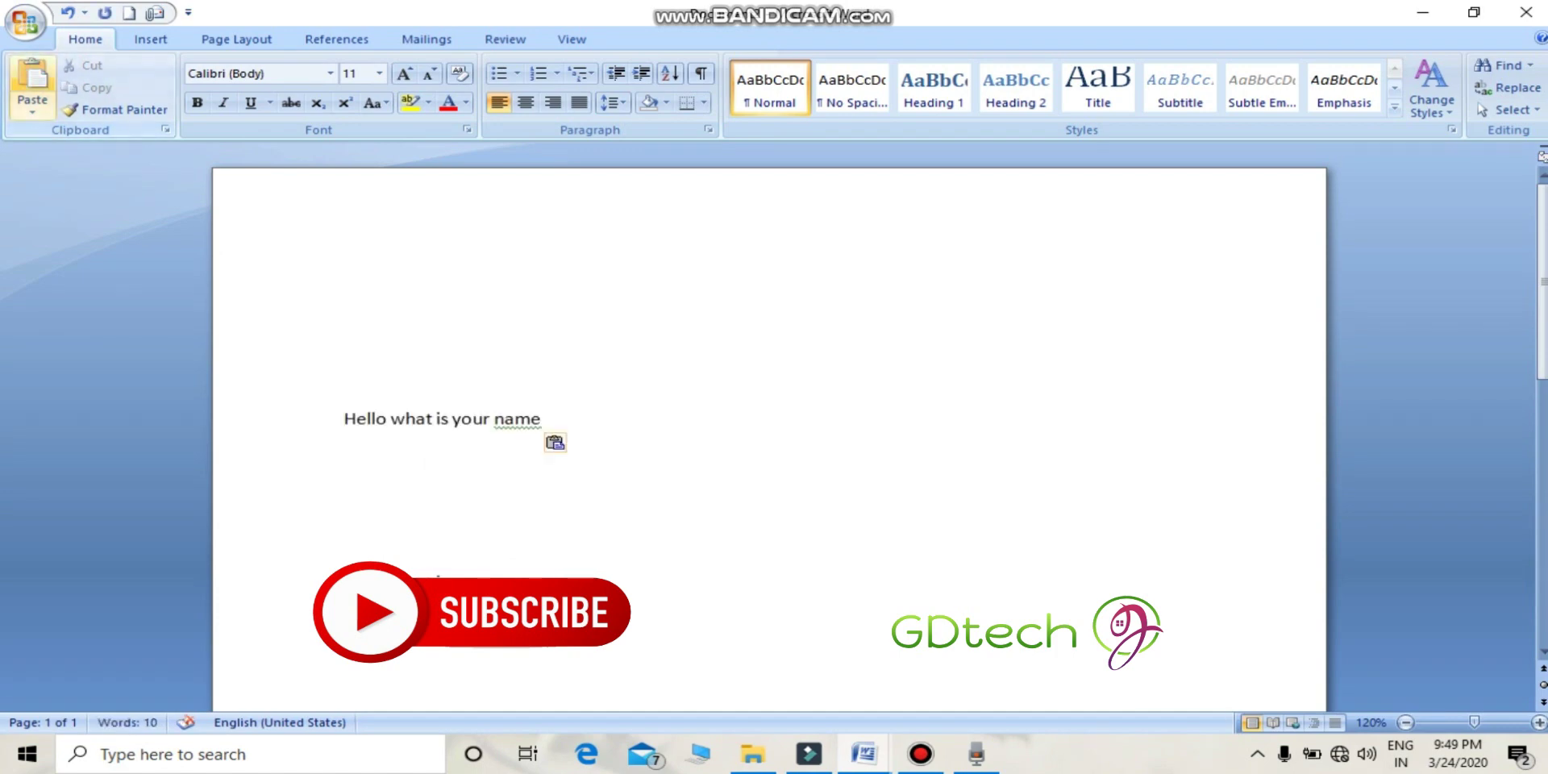
left_click(33, 77)
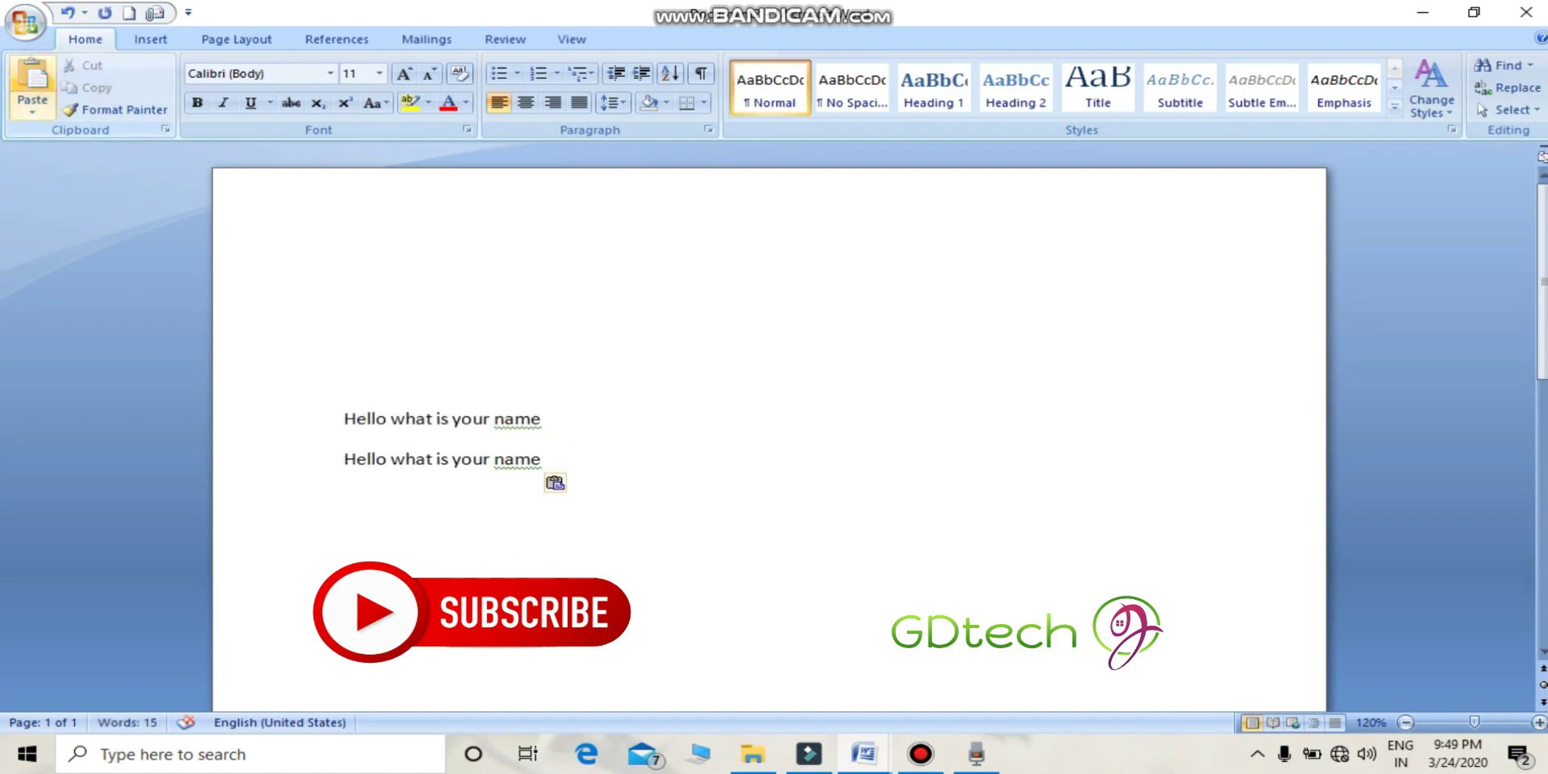
left_click(32, 77)
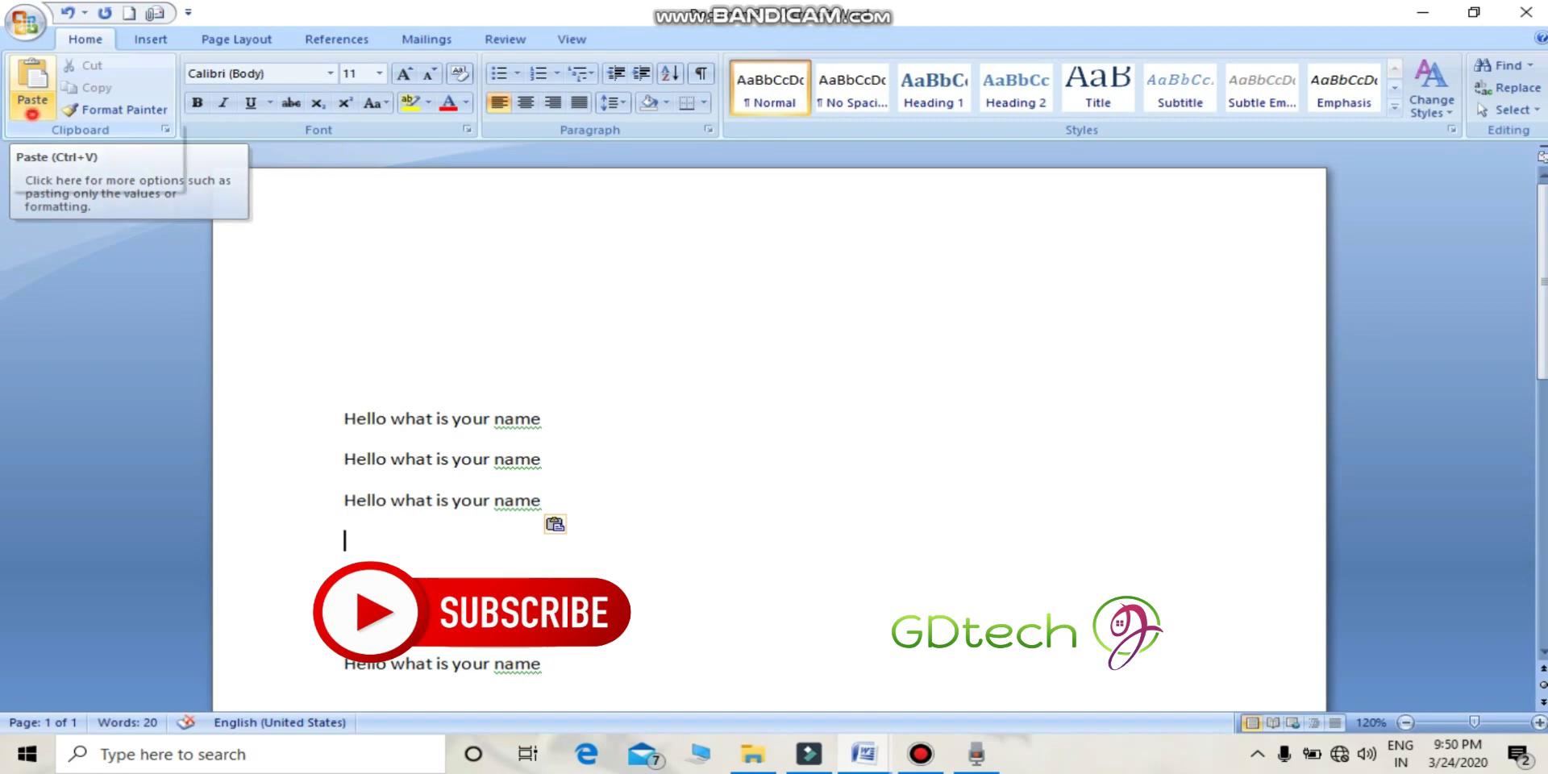
left_click(32, 105)
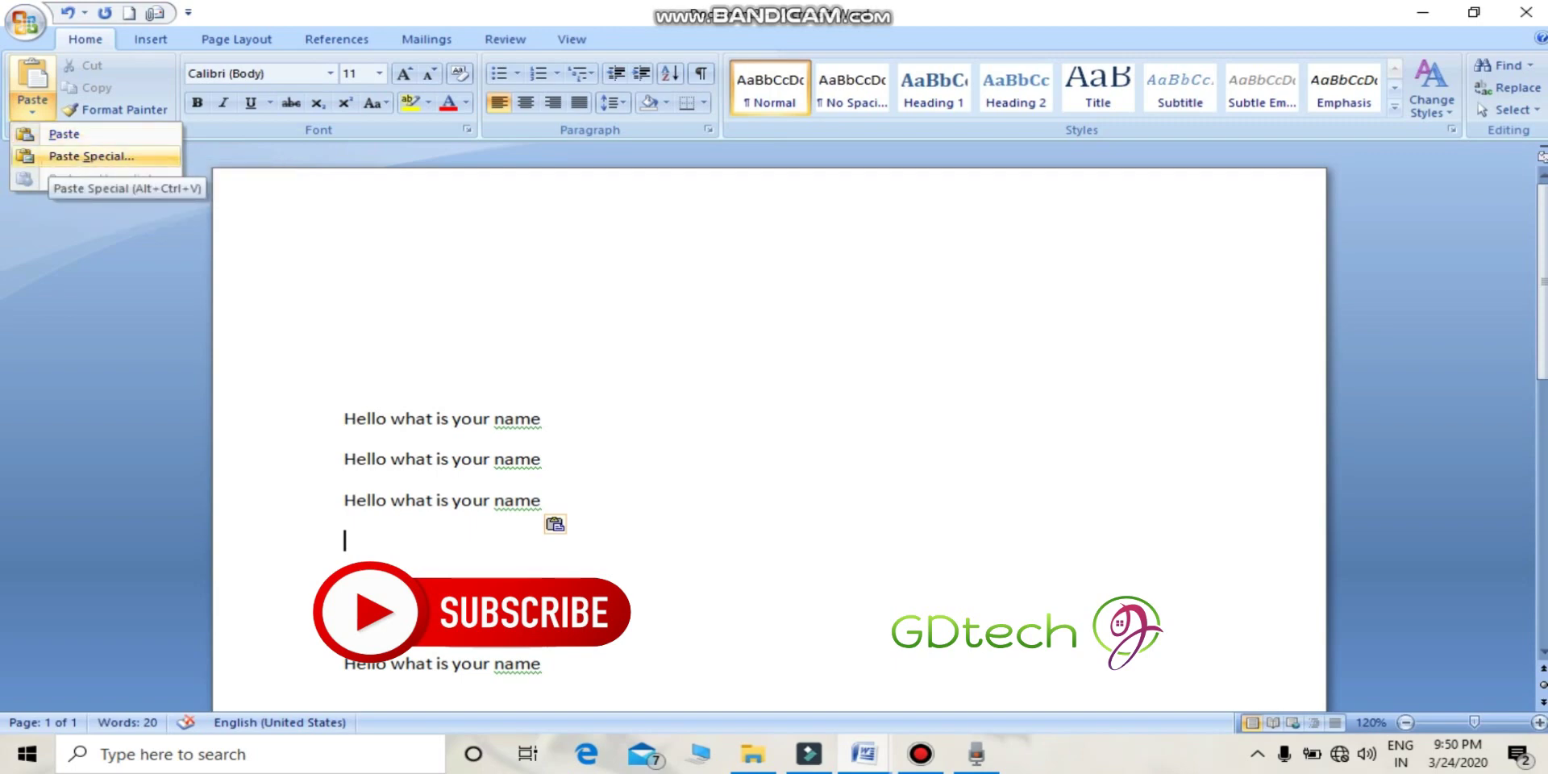
left_click(48, 155)
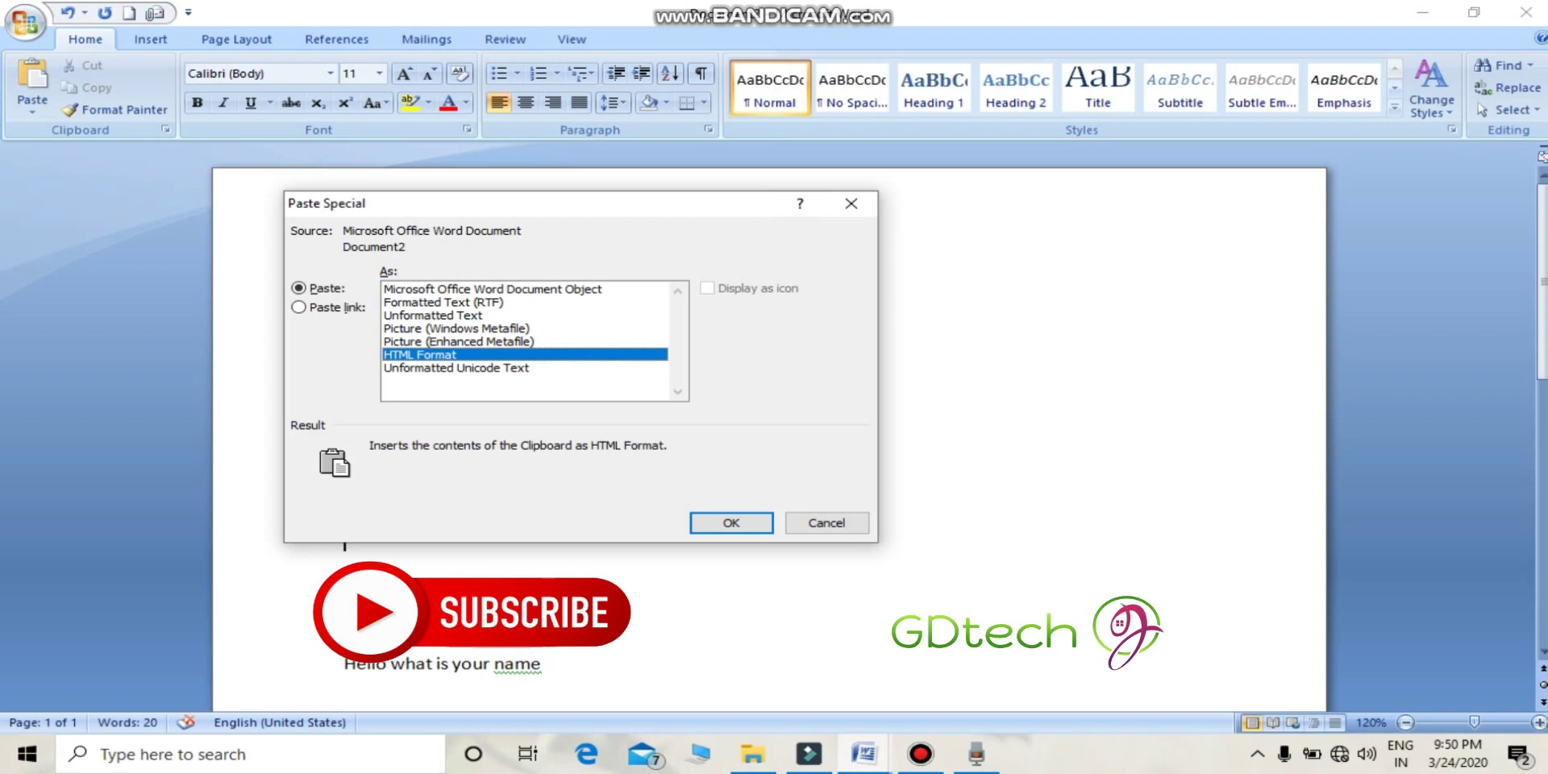
left_click(439, 288)
left_click(439, 303)
left_click(440, 315)
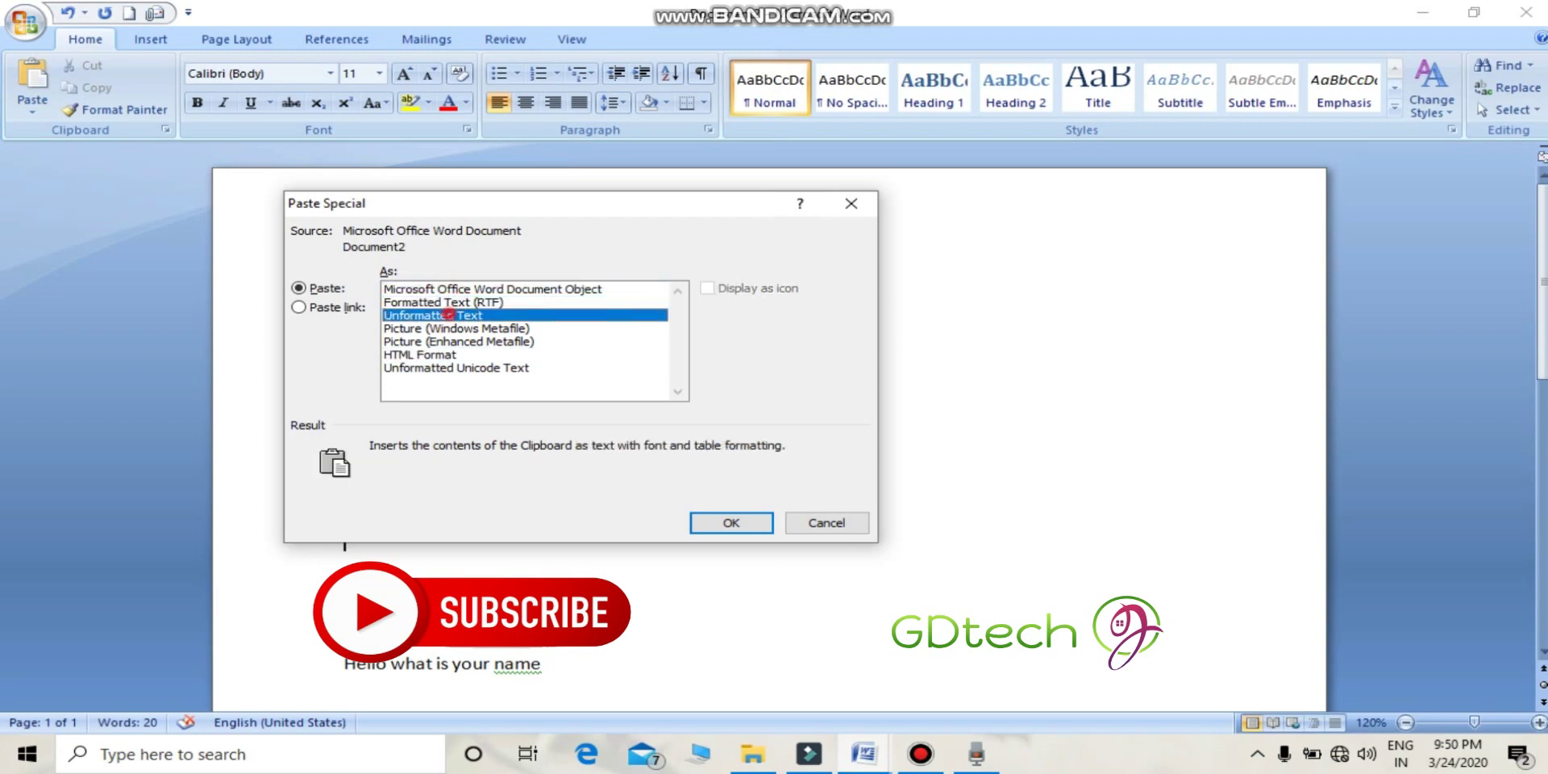
left_click(451, 328)
left_click(451, 341)
left_click(455, 355)
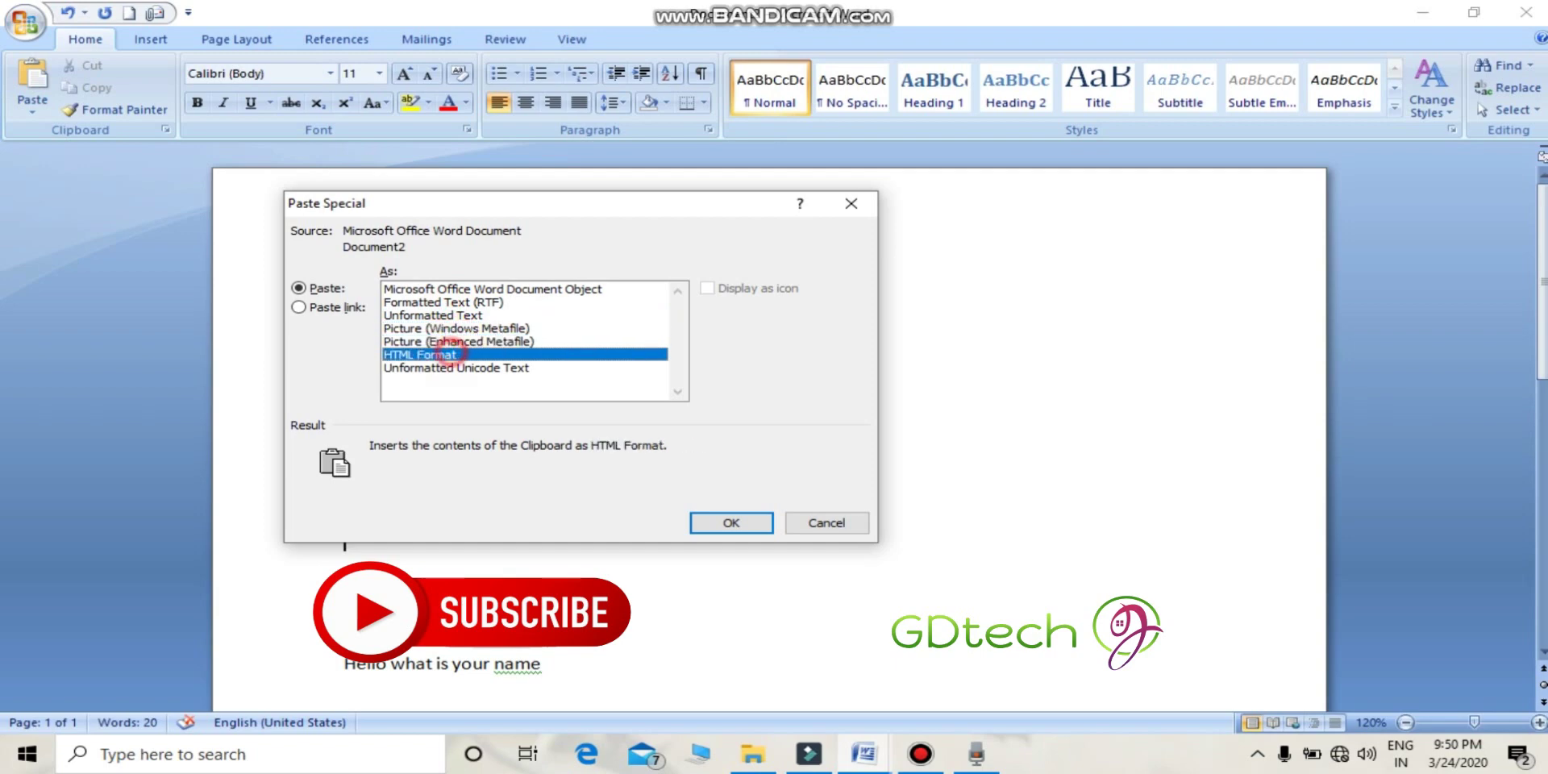
left_click(459, 368)
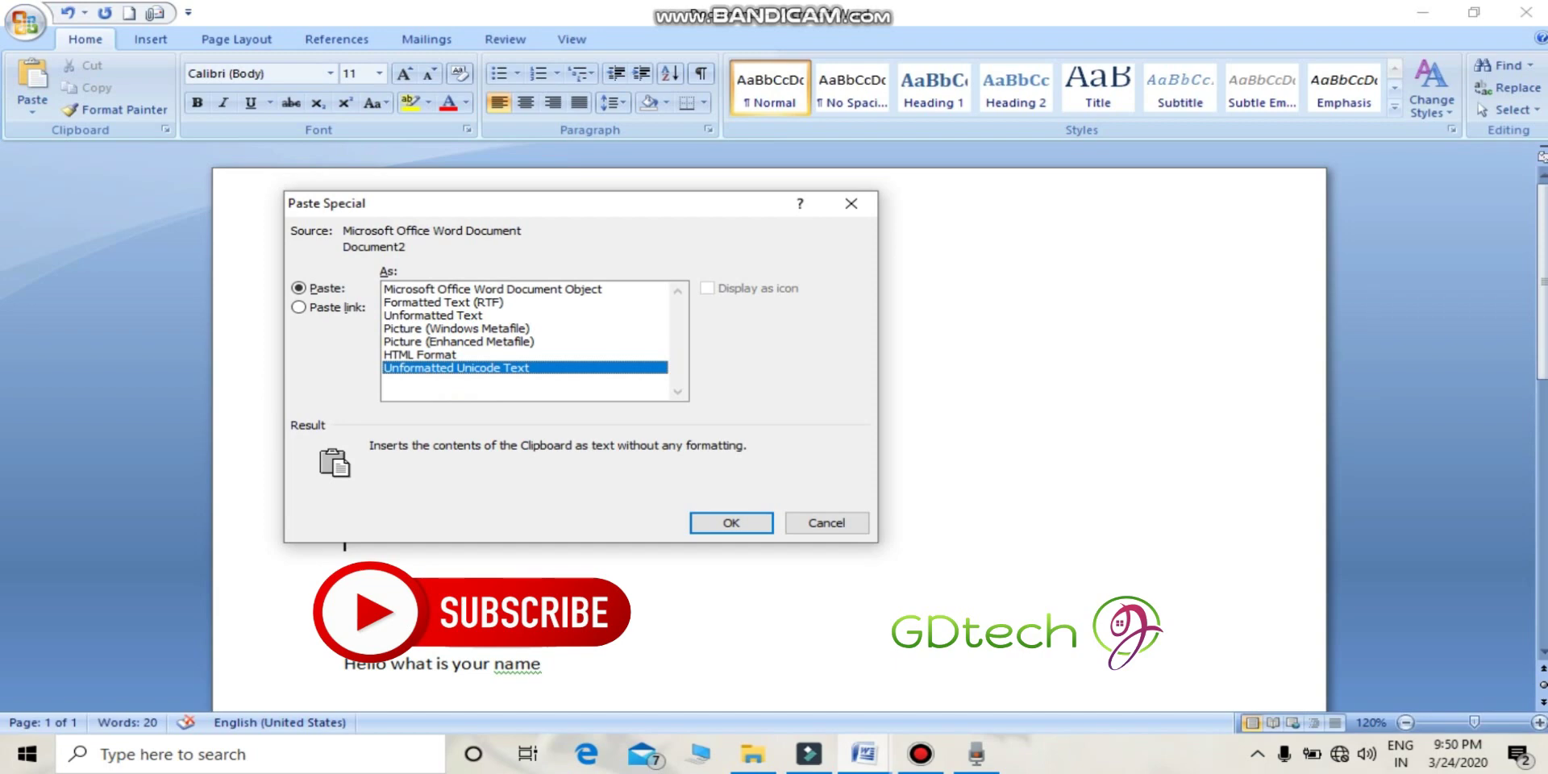
left_click(826, 522)
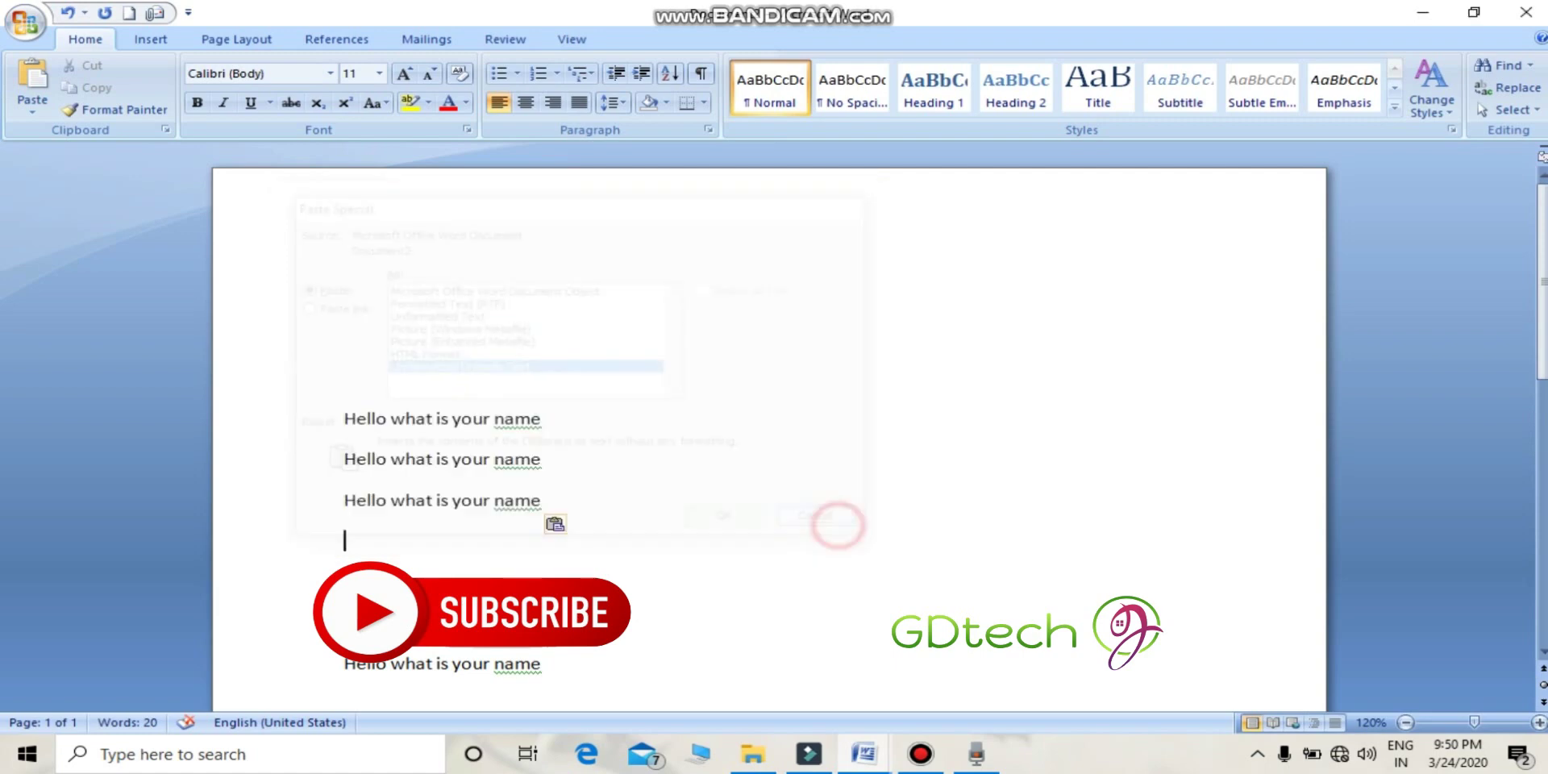
- Replace all the lines with a single bold line 'What is your name' and select it
left_click_drag(709, 667, 347, 369)
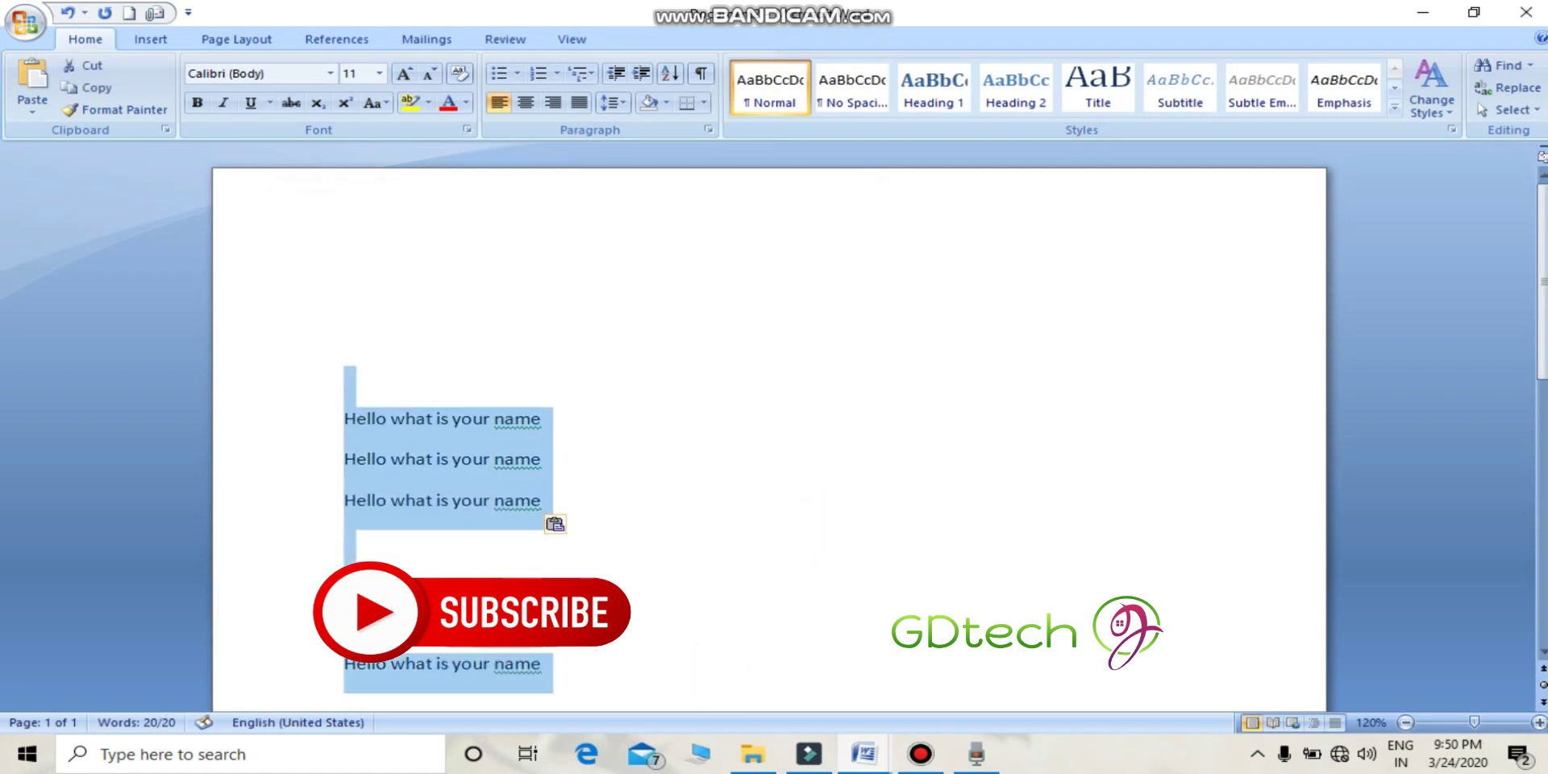
key("Delete")
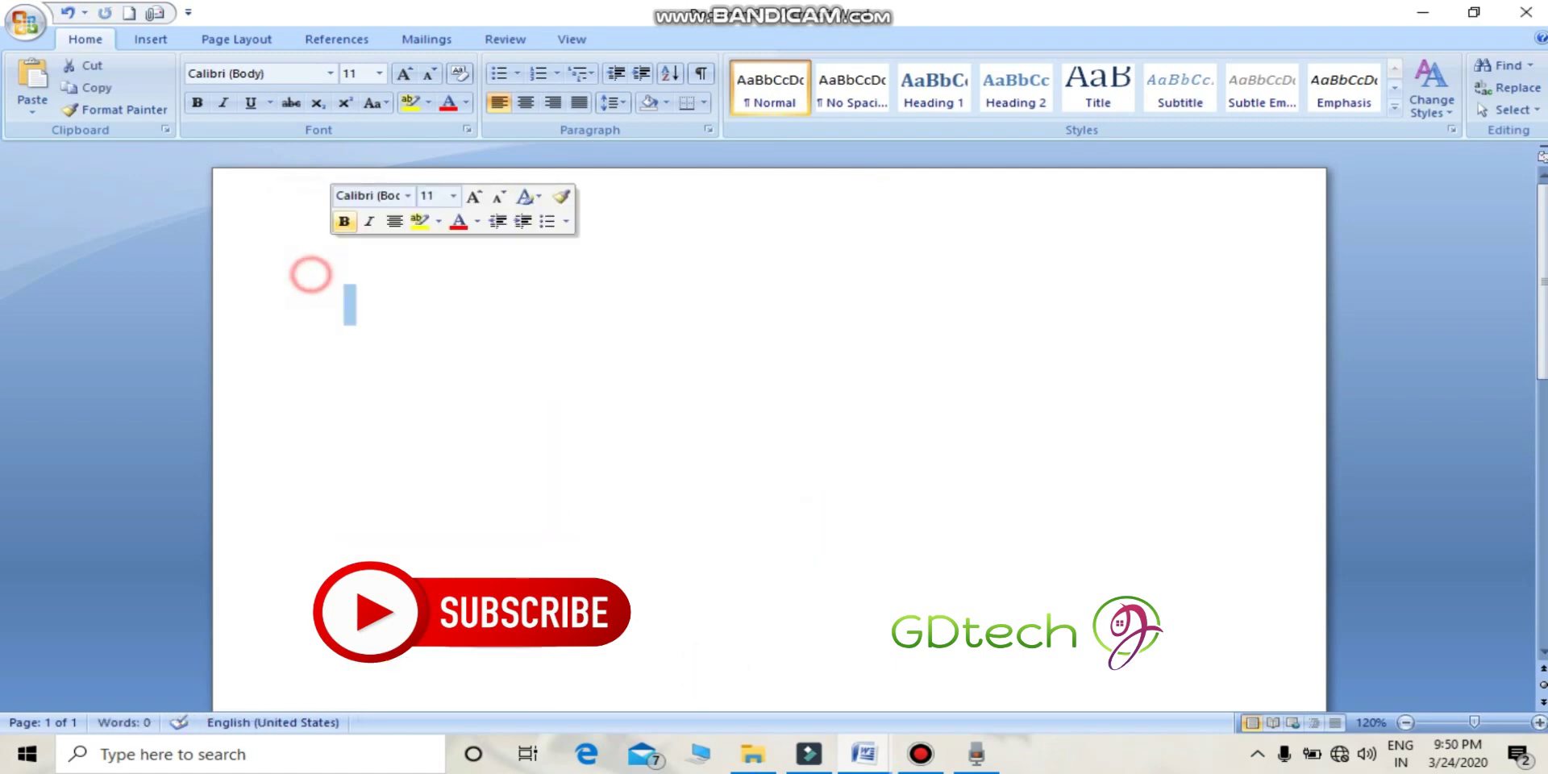
key("ctrl+b")
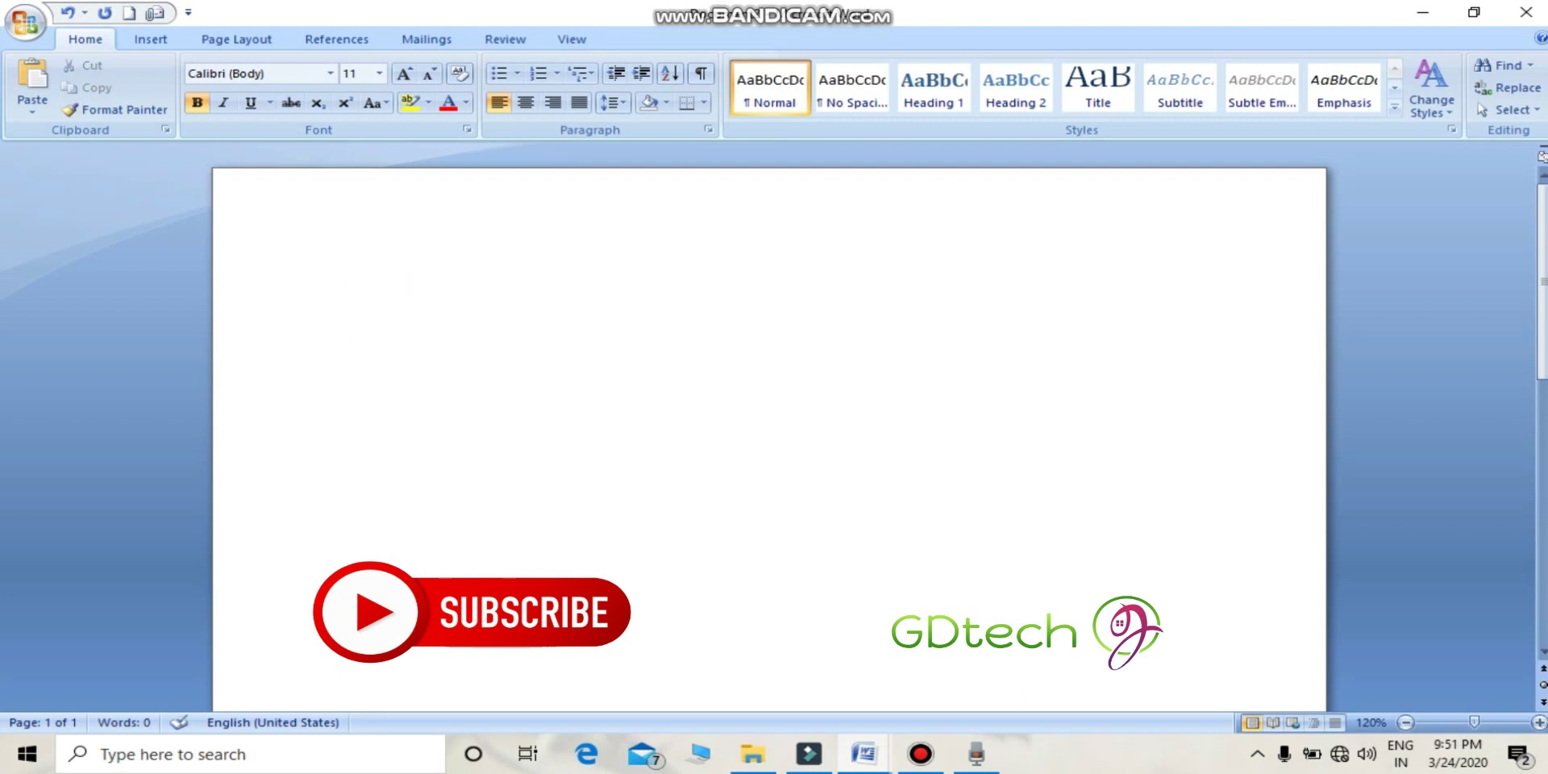
type("whe")
key("BackSpace")
key("BackSpace")
key("BackSpace")
type("w")
key("BackSpace")
type("what ")
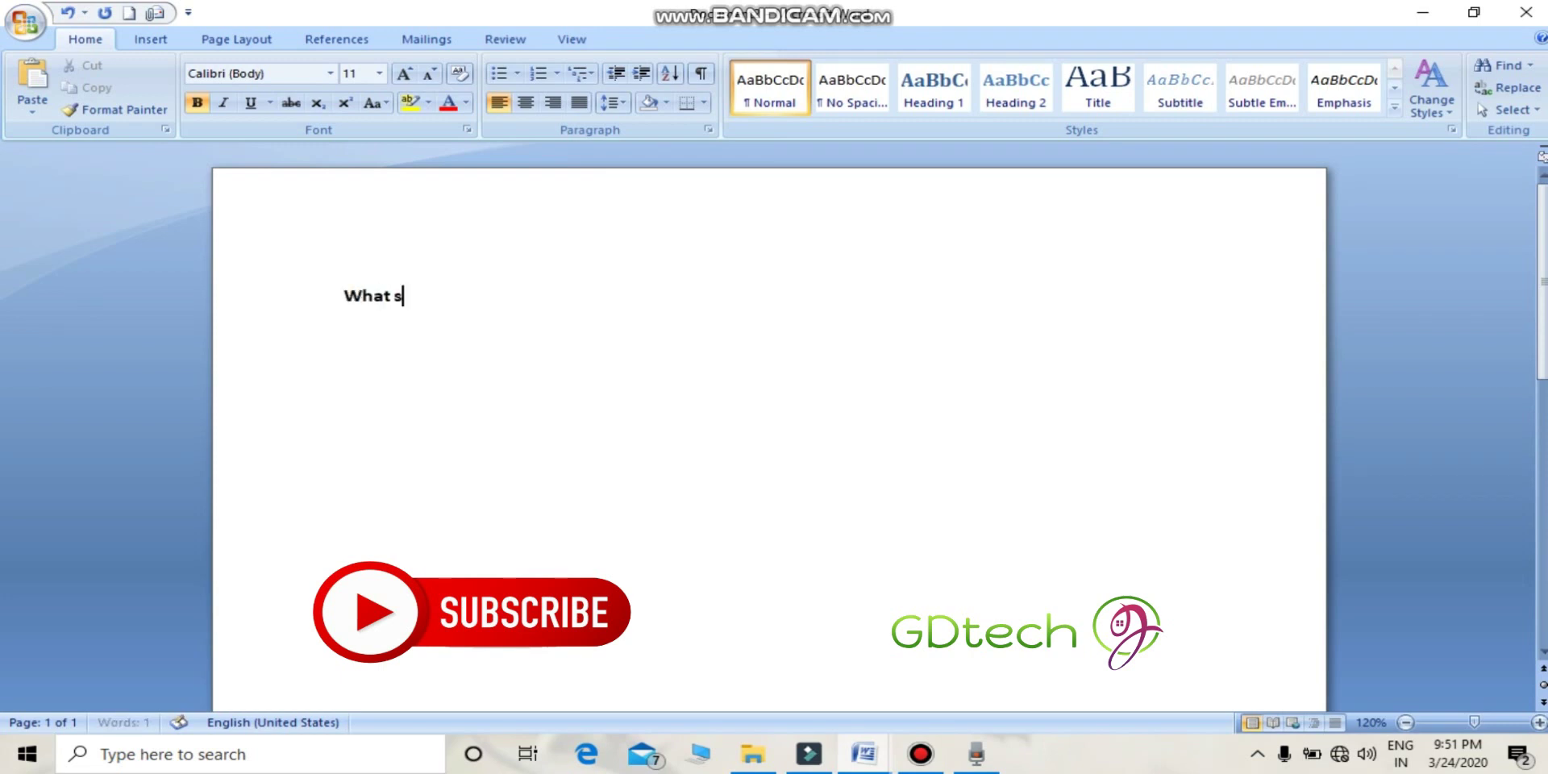
type("is")
type(" your nam")
type("e")
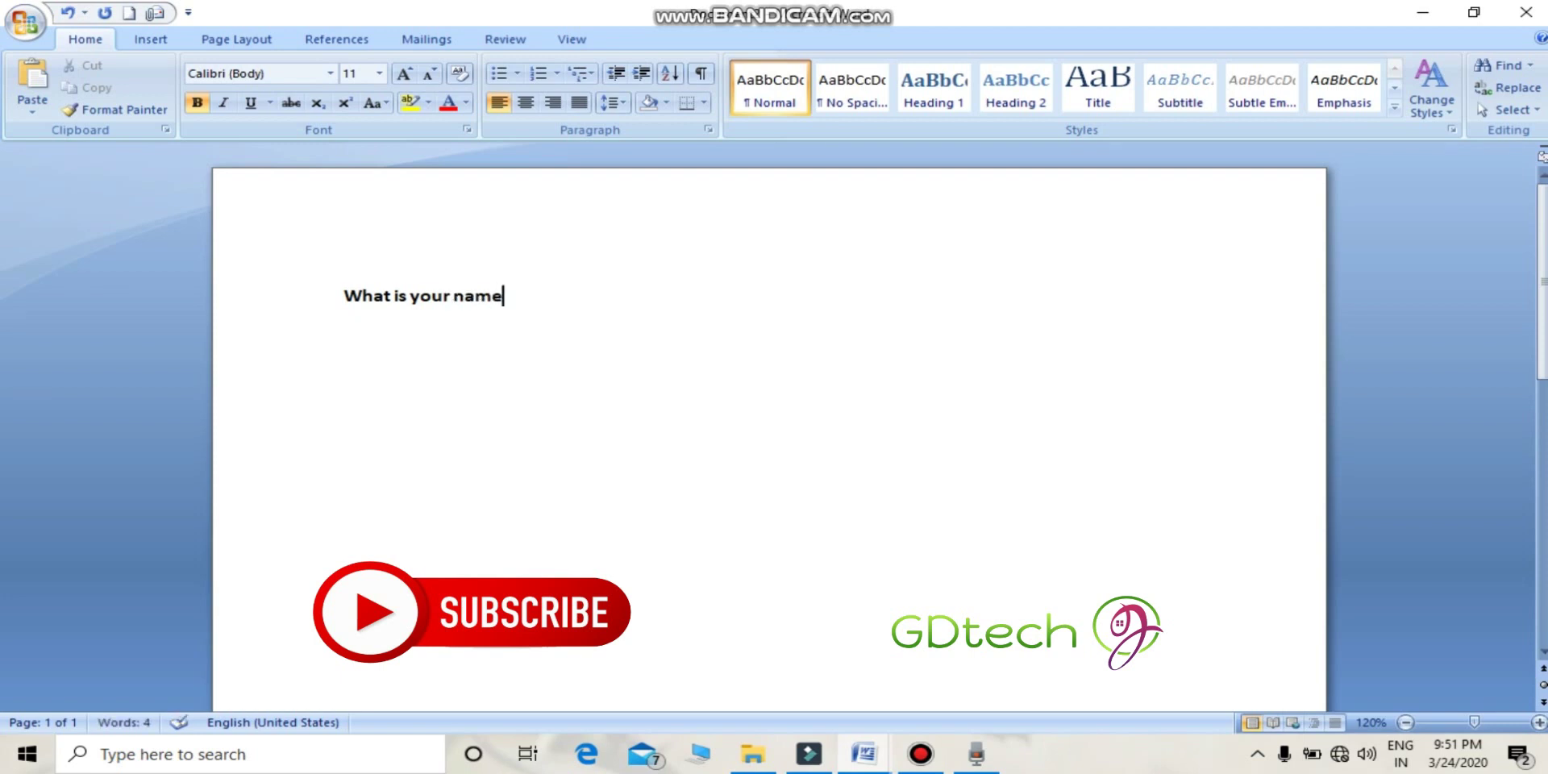
triple_click(543, 303)
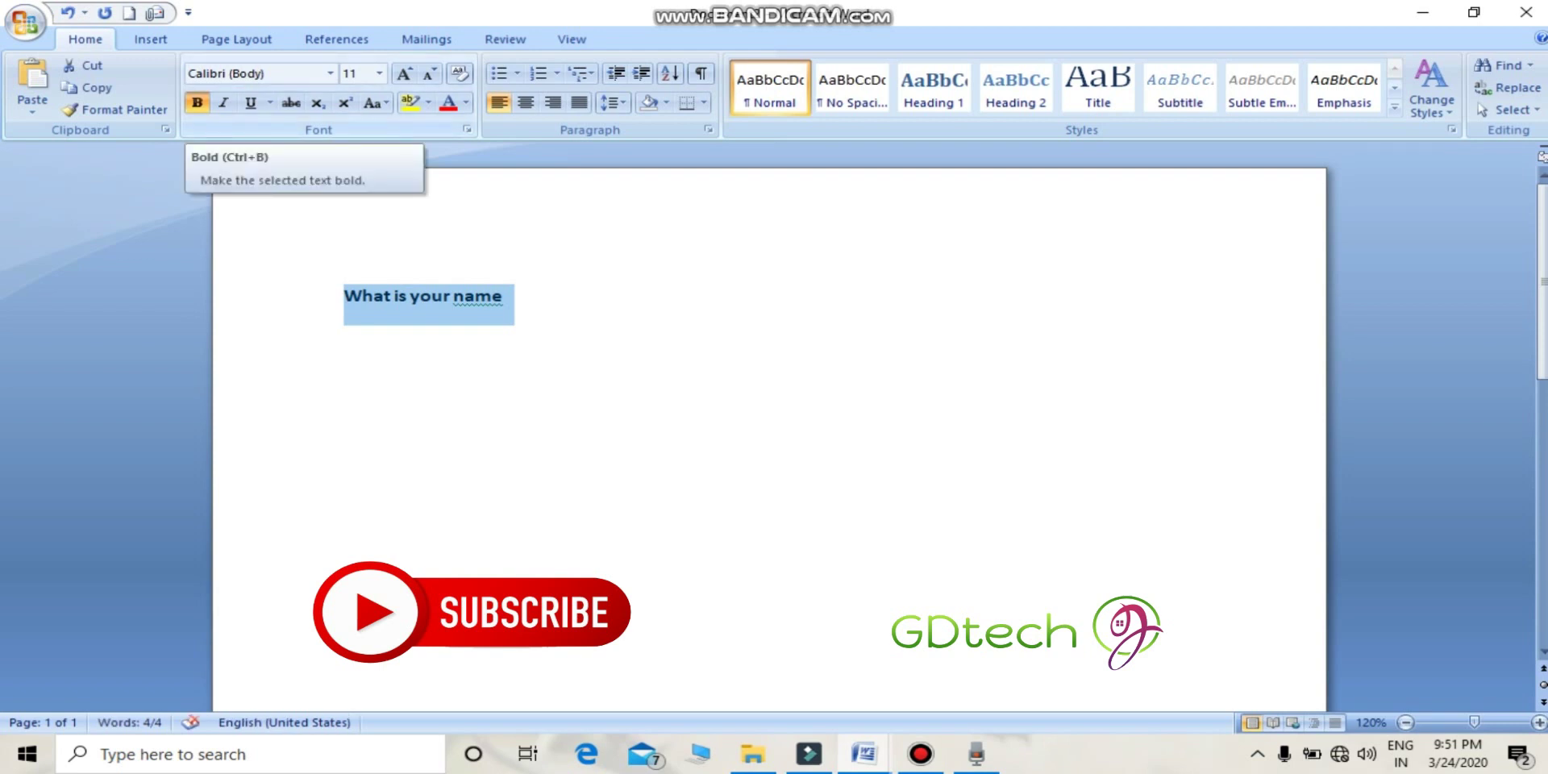
- Make 'What is your name' italic, underlined and red, then copy the line
left_click(223, 102)
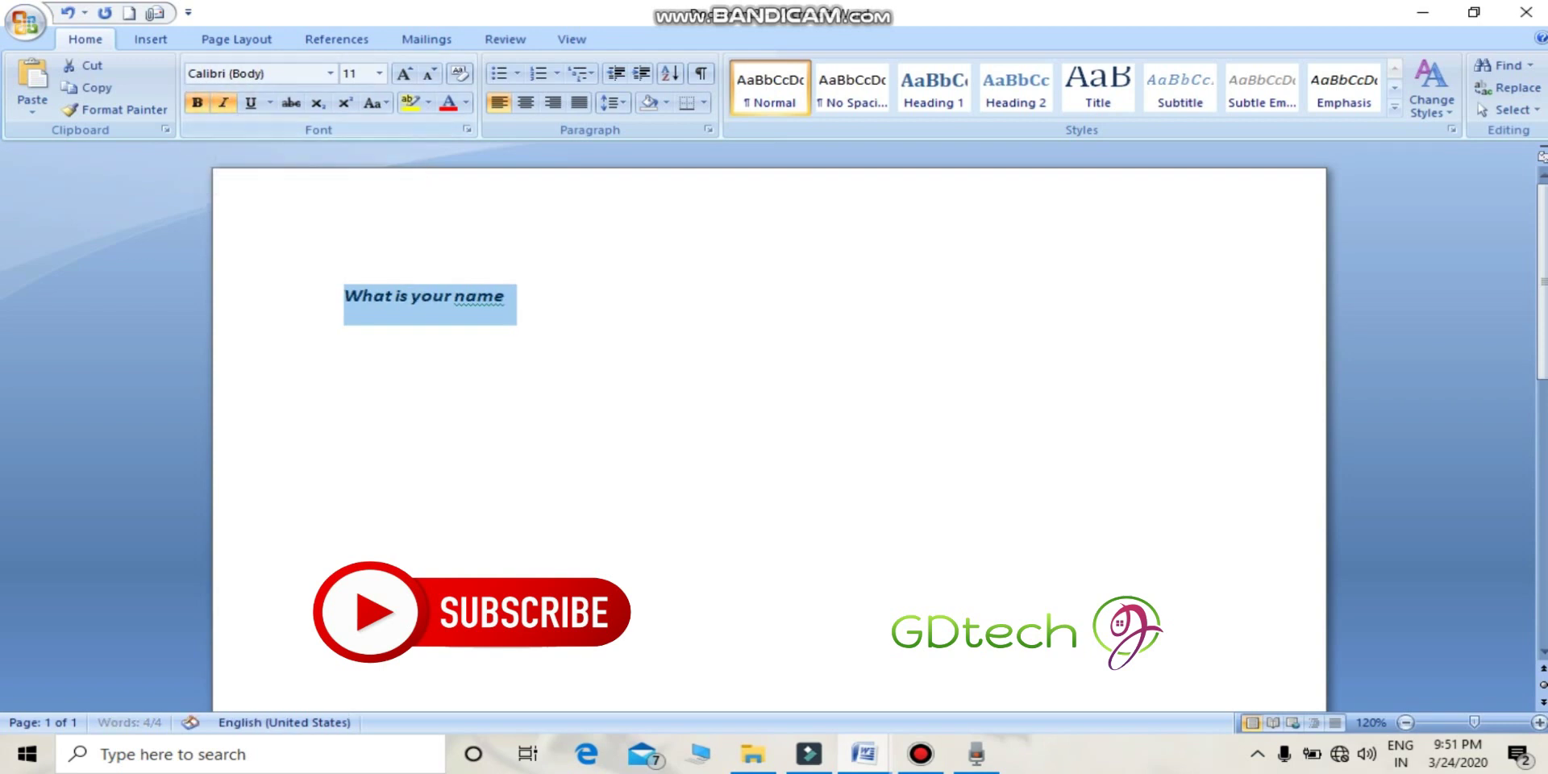
left_click(250, 103)
left_click(467, 103)
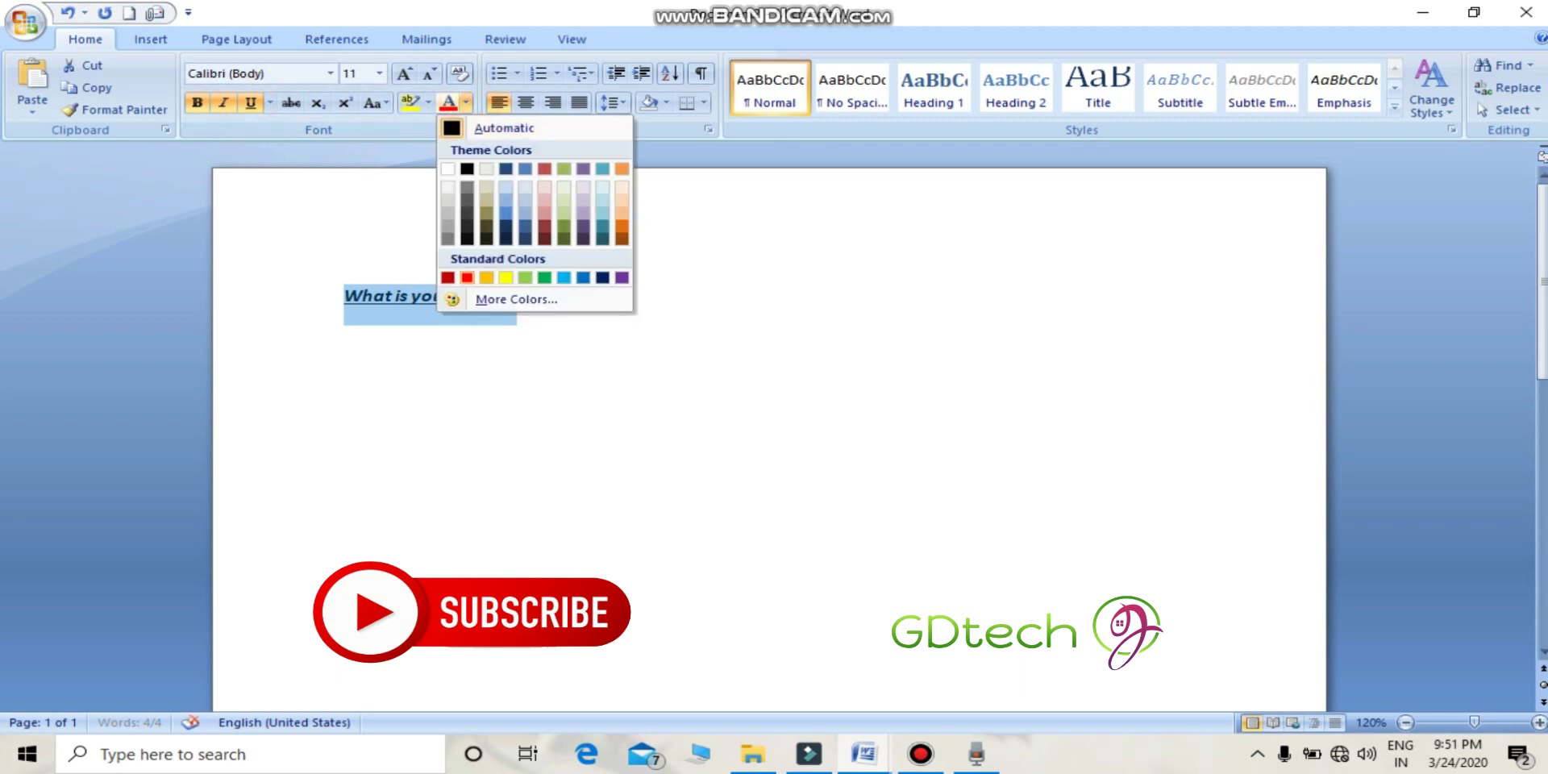
left_click(467, 278)
left_click(556, 328)
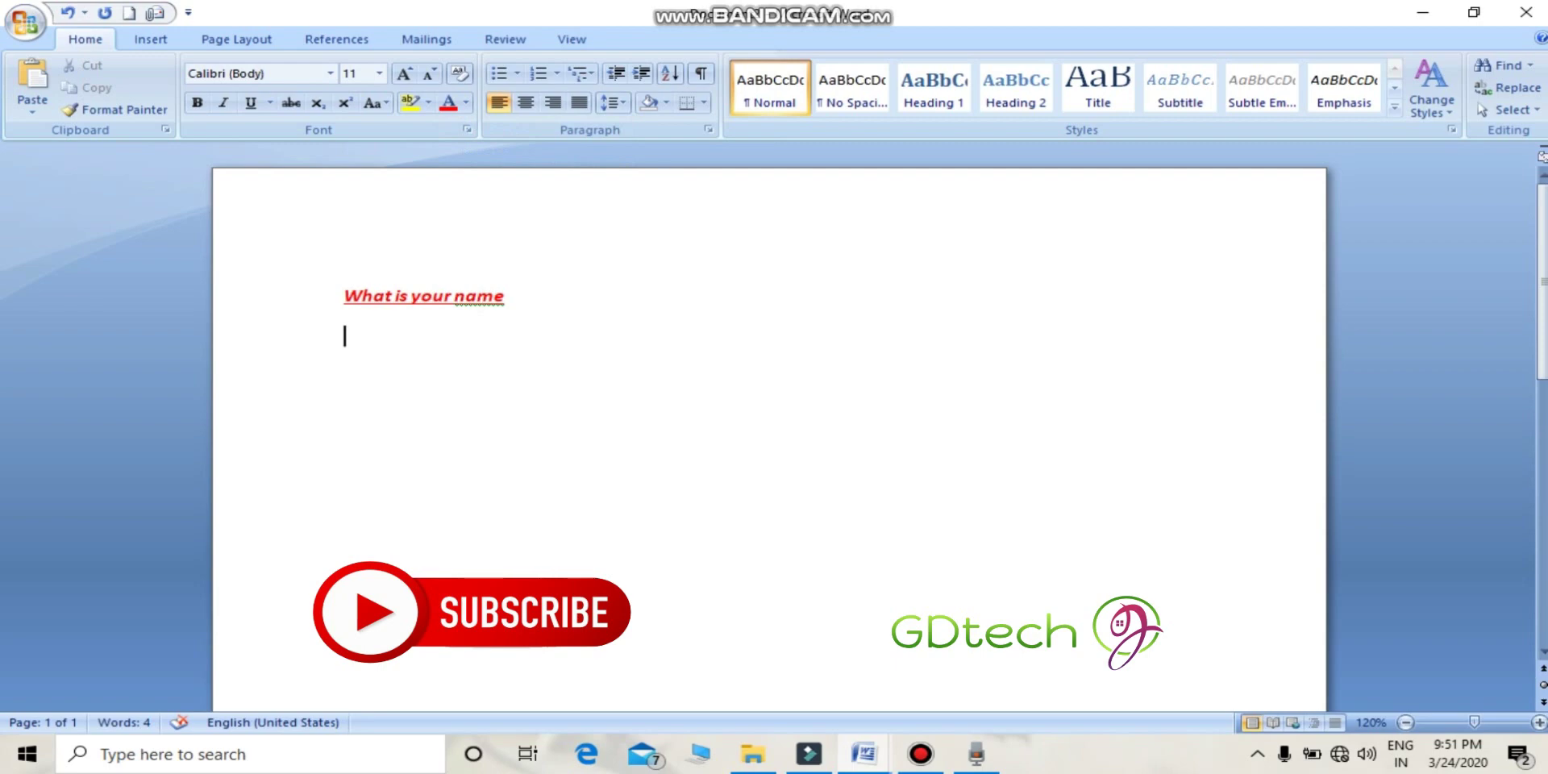
left_click_drag(514, 300, 345, 297)
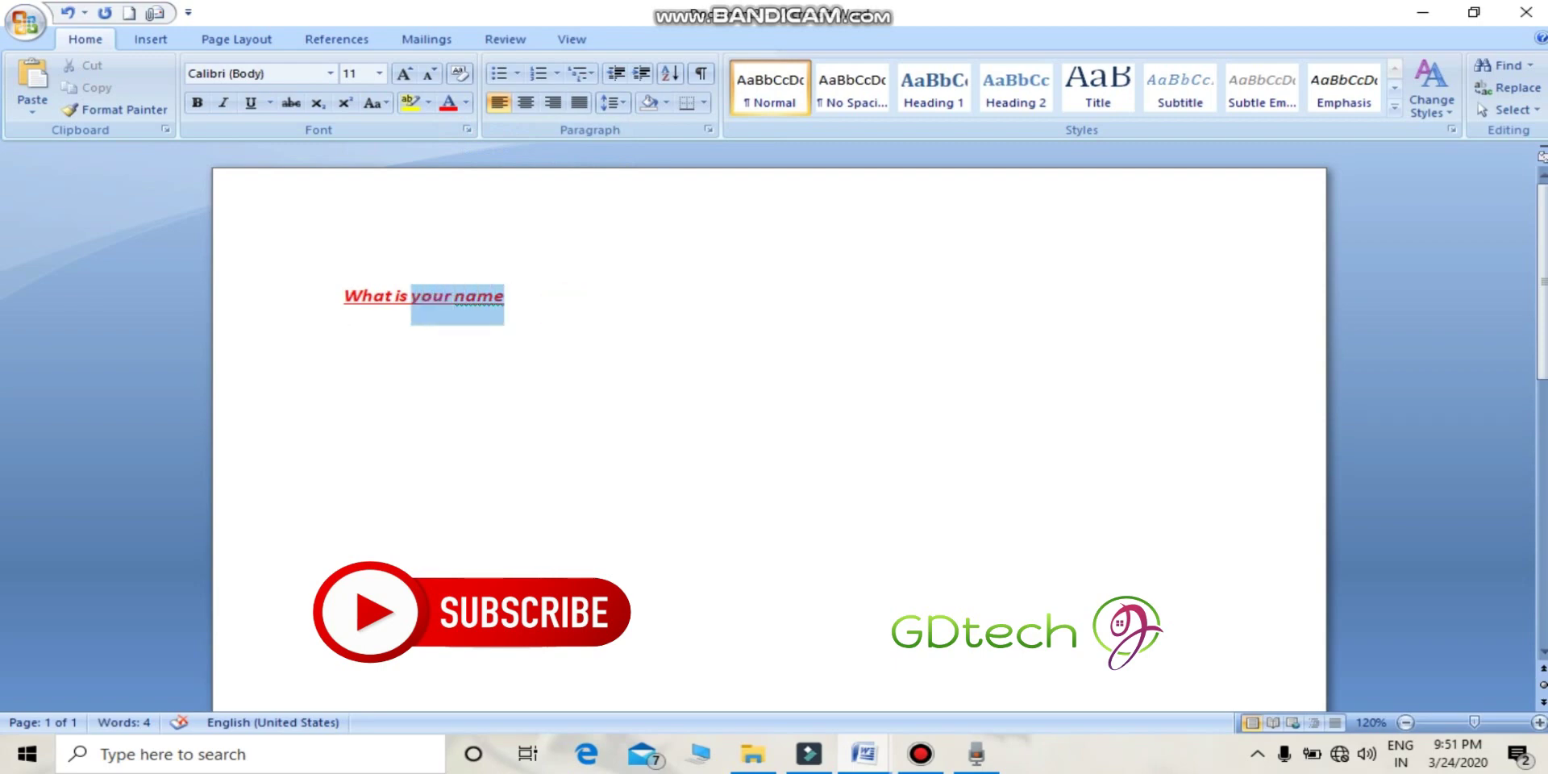
left_click(92, 87)
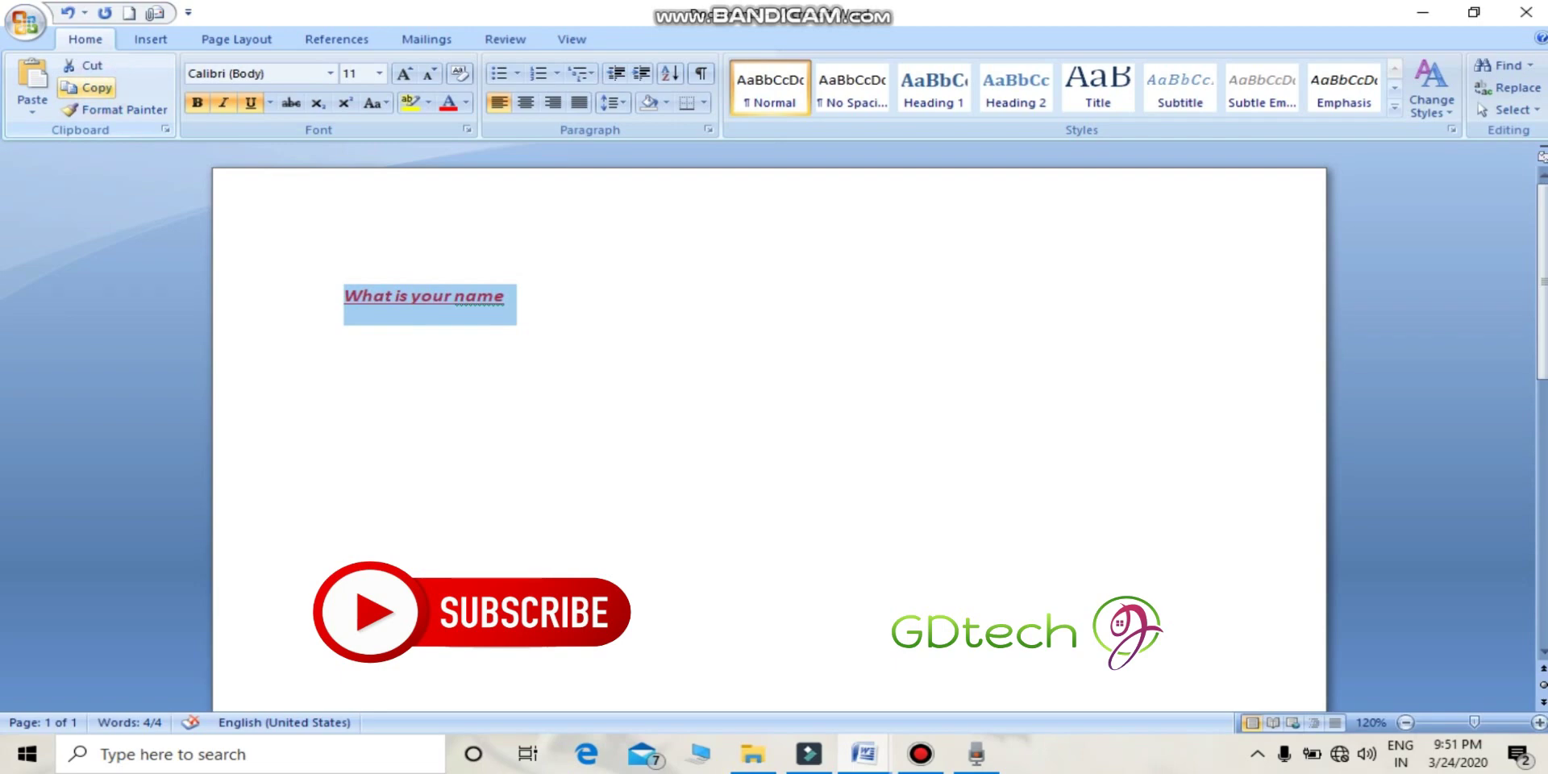
left_click(24, 24)
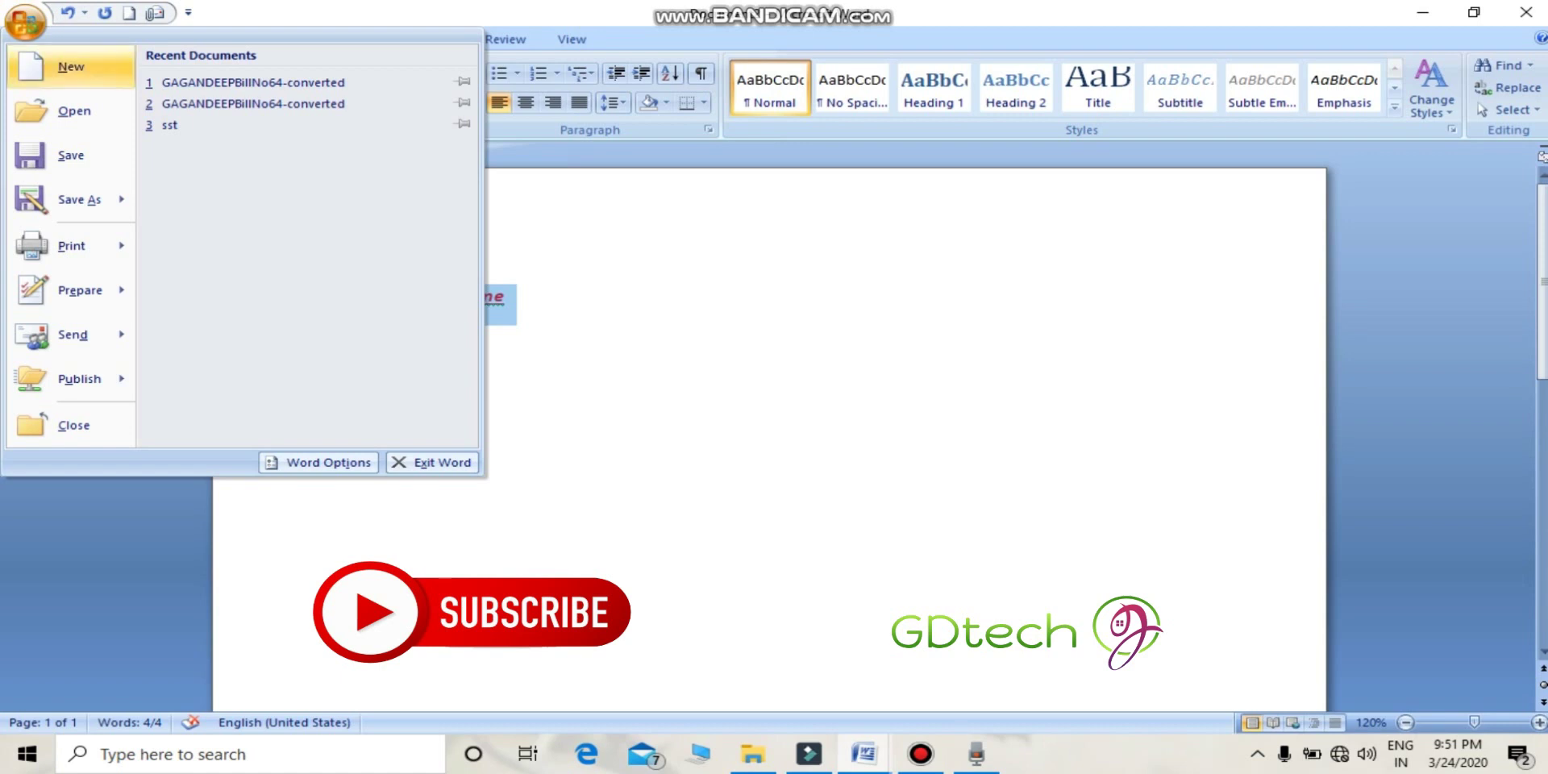
- Create a new document from the Blank document template
left_click(70, 66)
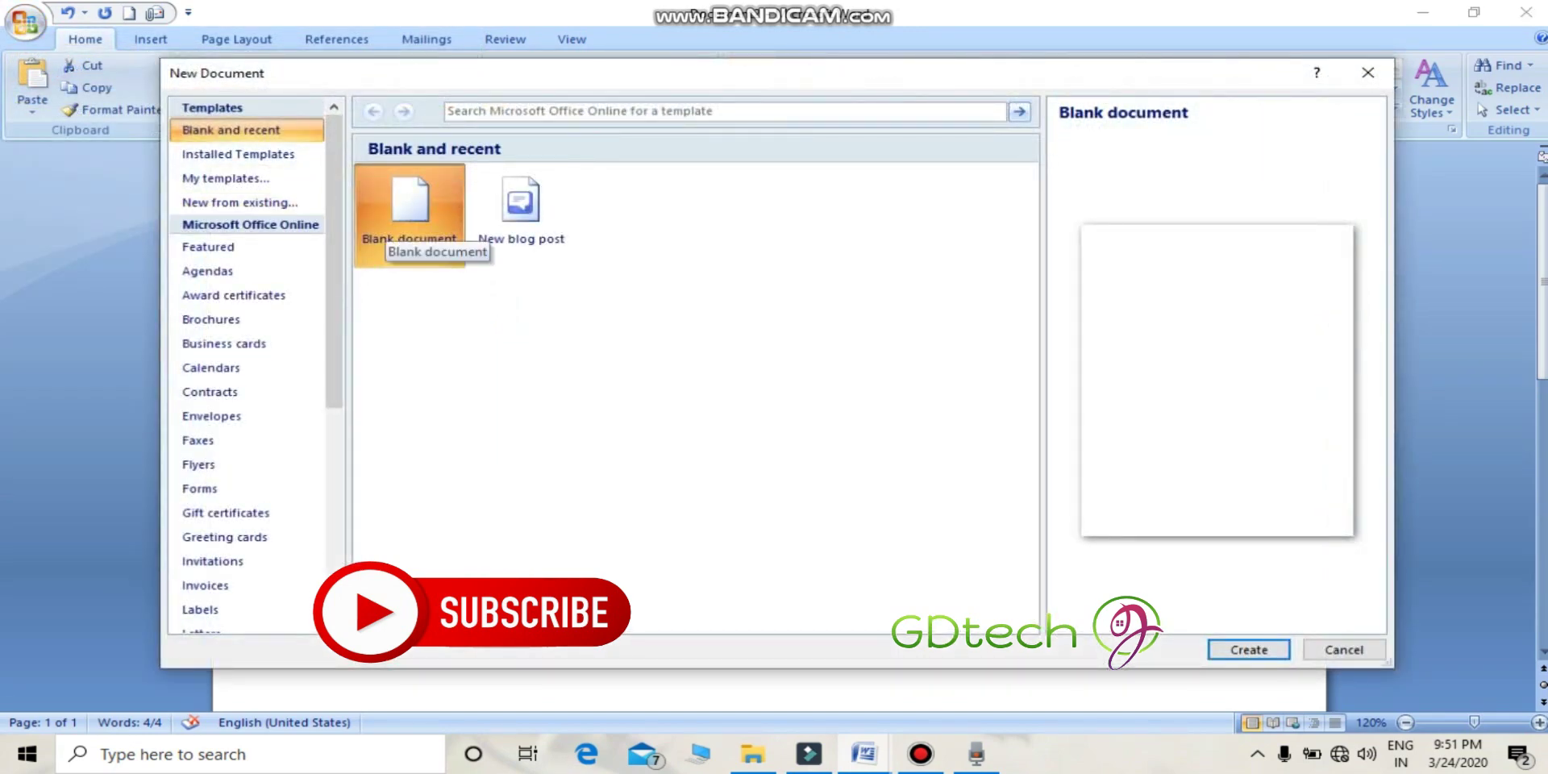
double_click(410, 205)
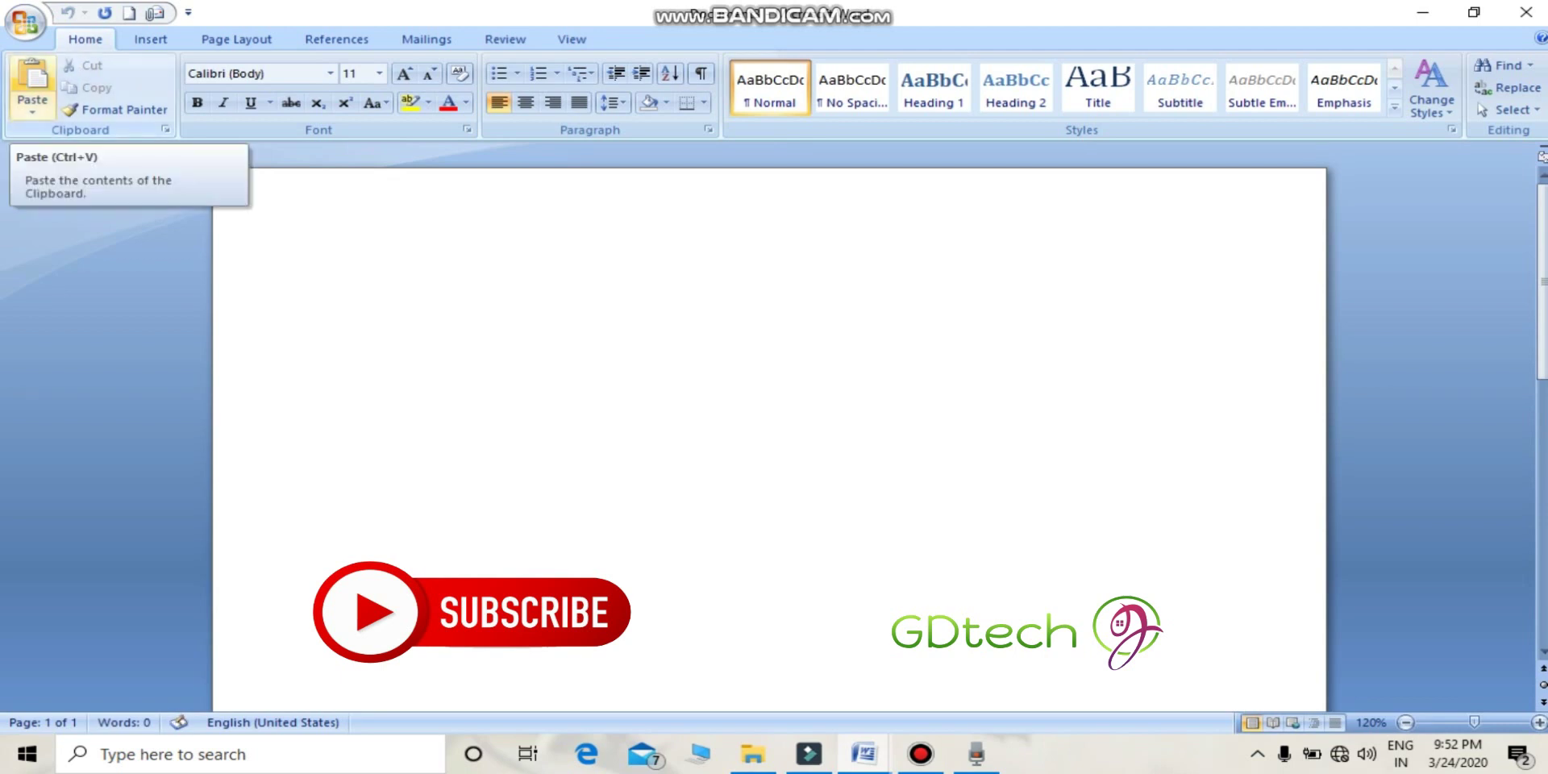
- Paste the red, bold, italic, underlined 'What is your name' using the normal Paste option
left_click(33, 109)
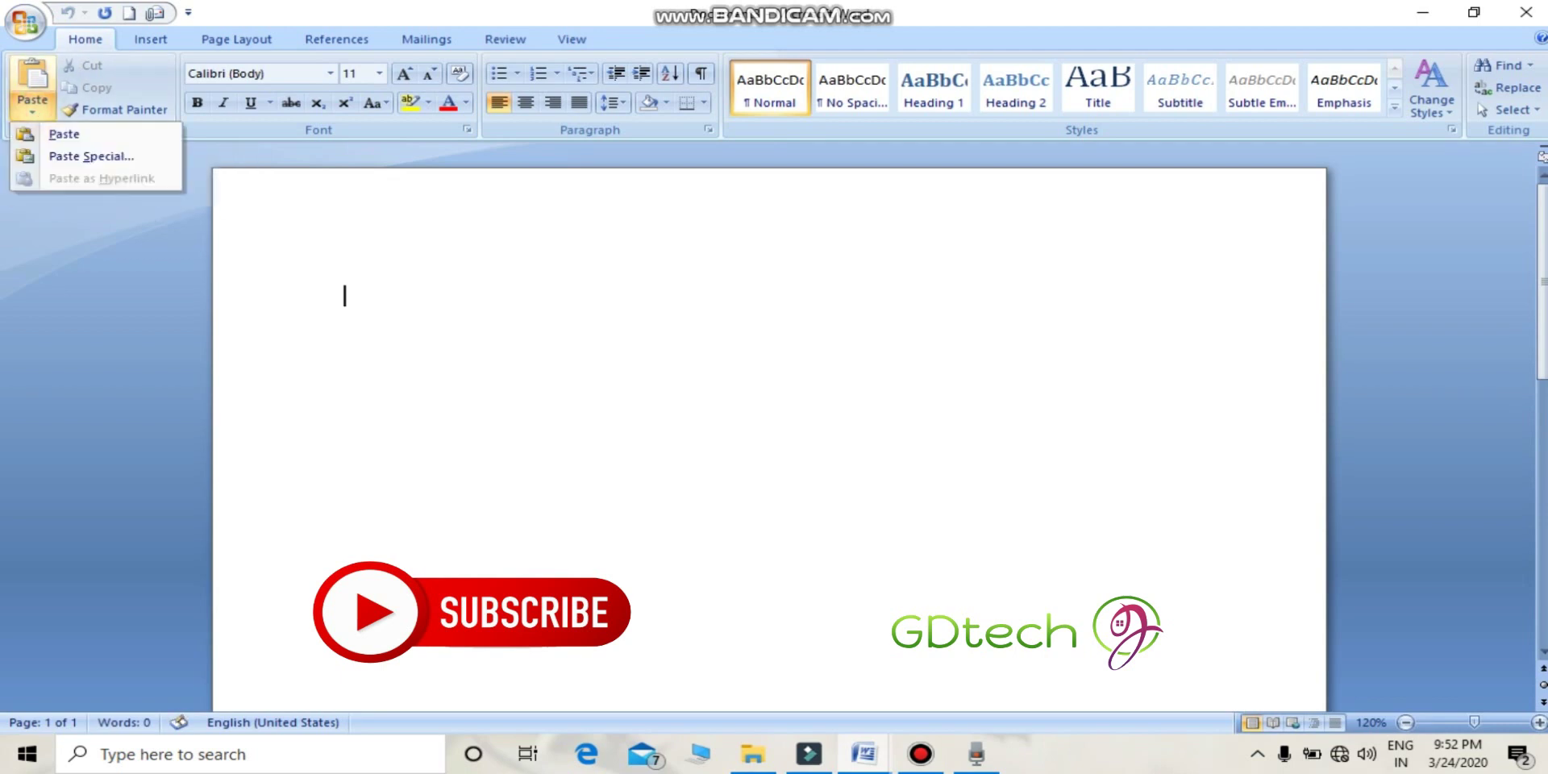
left_click(64, 133)
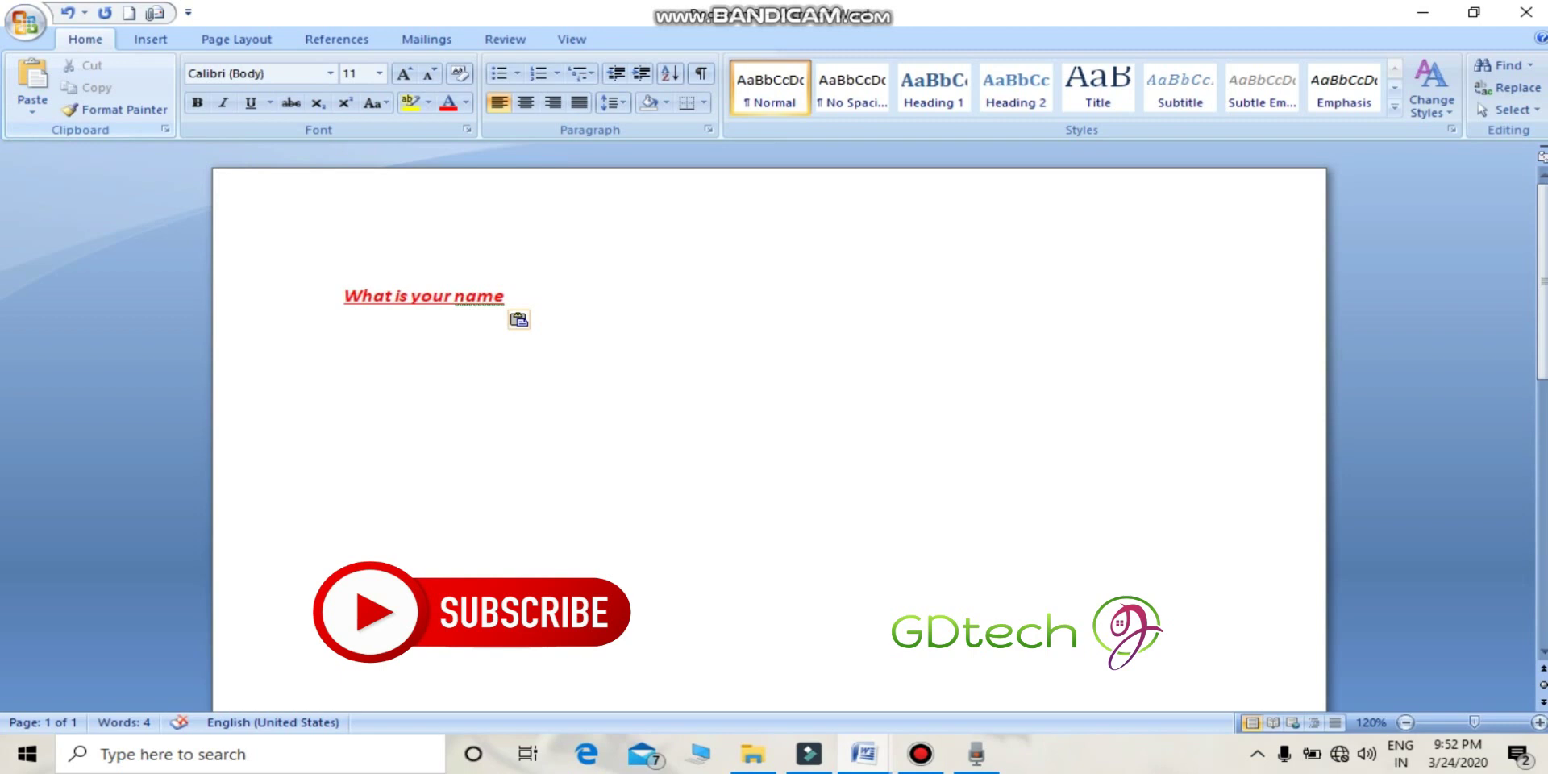
- Paste 'What is your name' again through Paste Special as Unformatted Text
key("ctrl+alt+v")
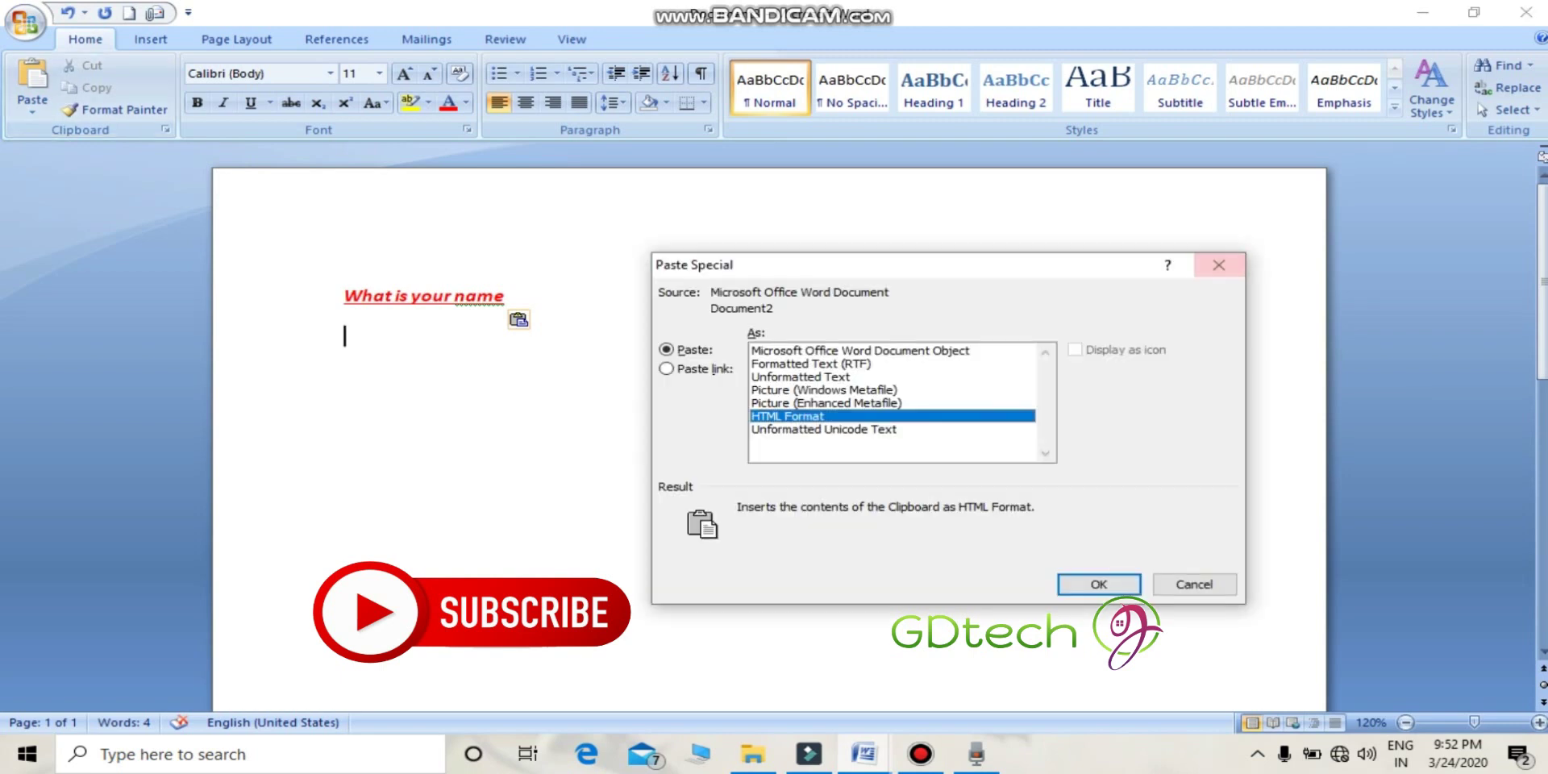
left_click(1219, 264)
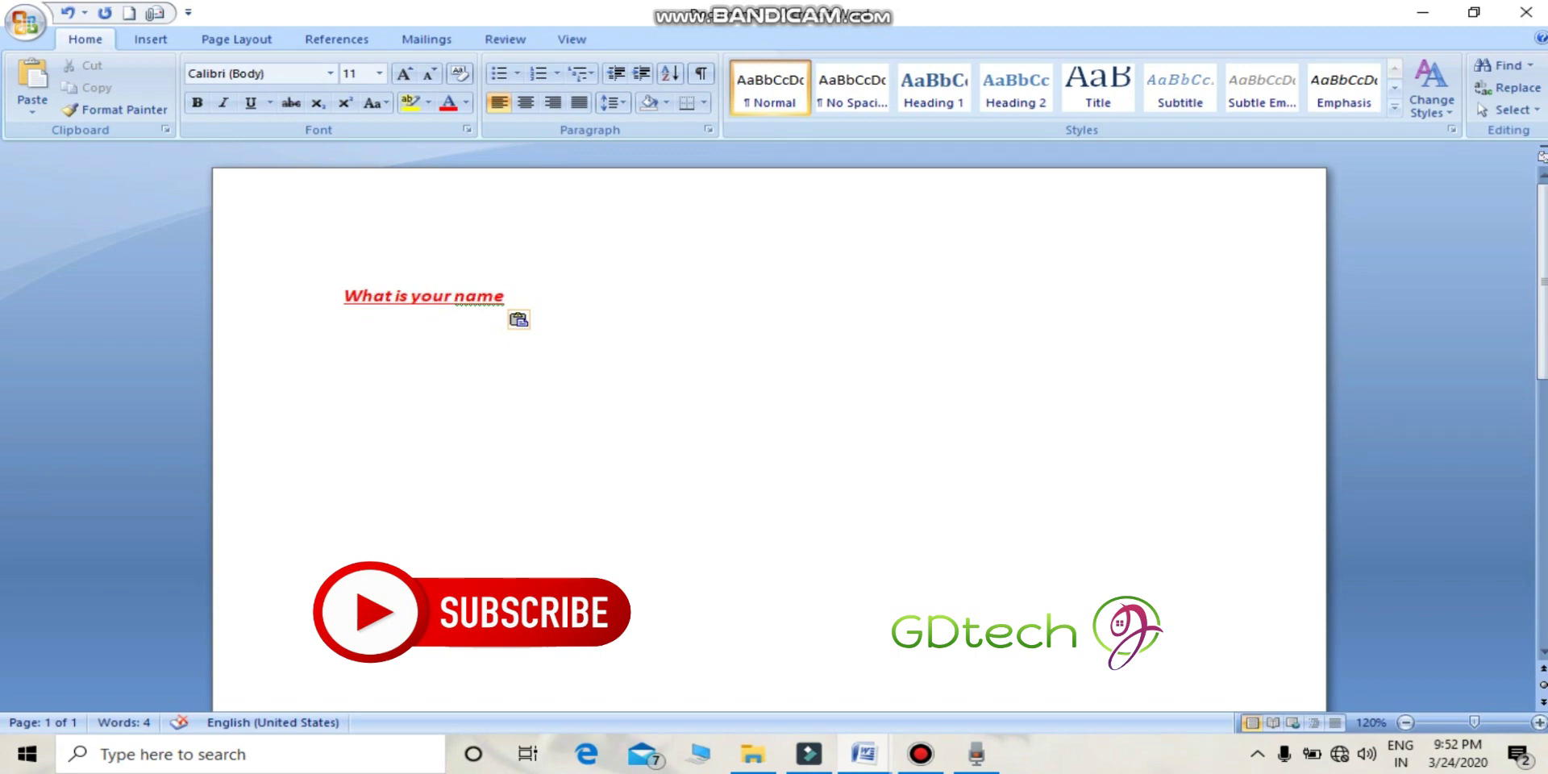
left_click(36, 111)
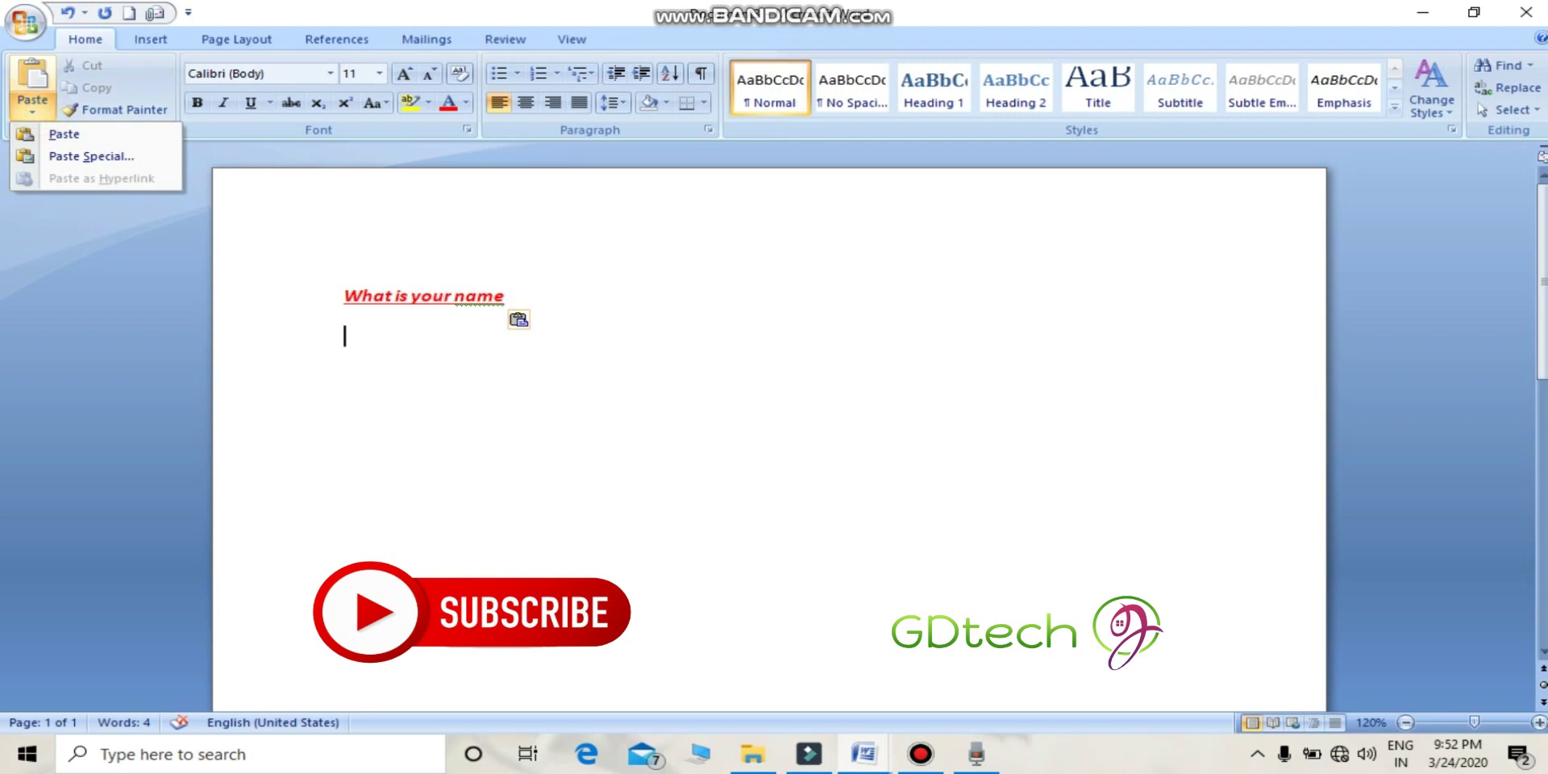
left_click(91, 156)
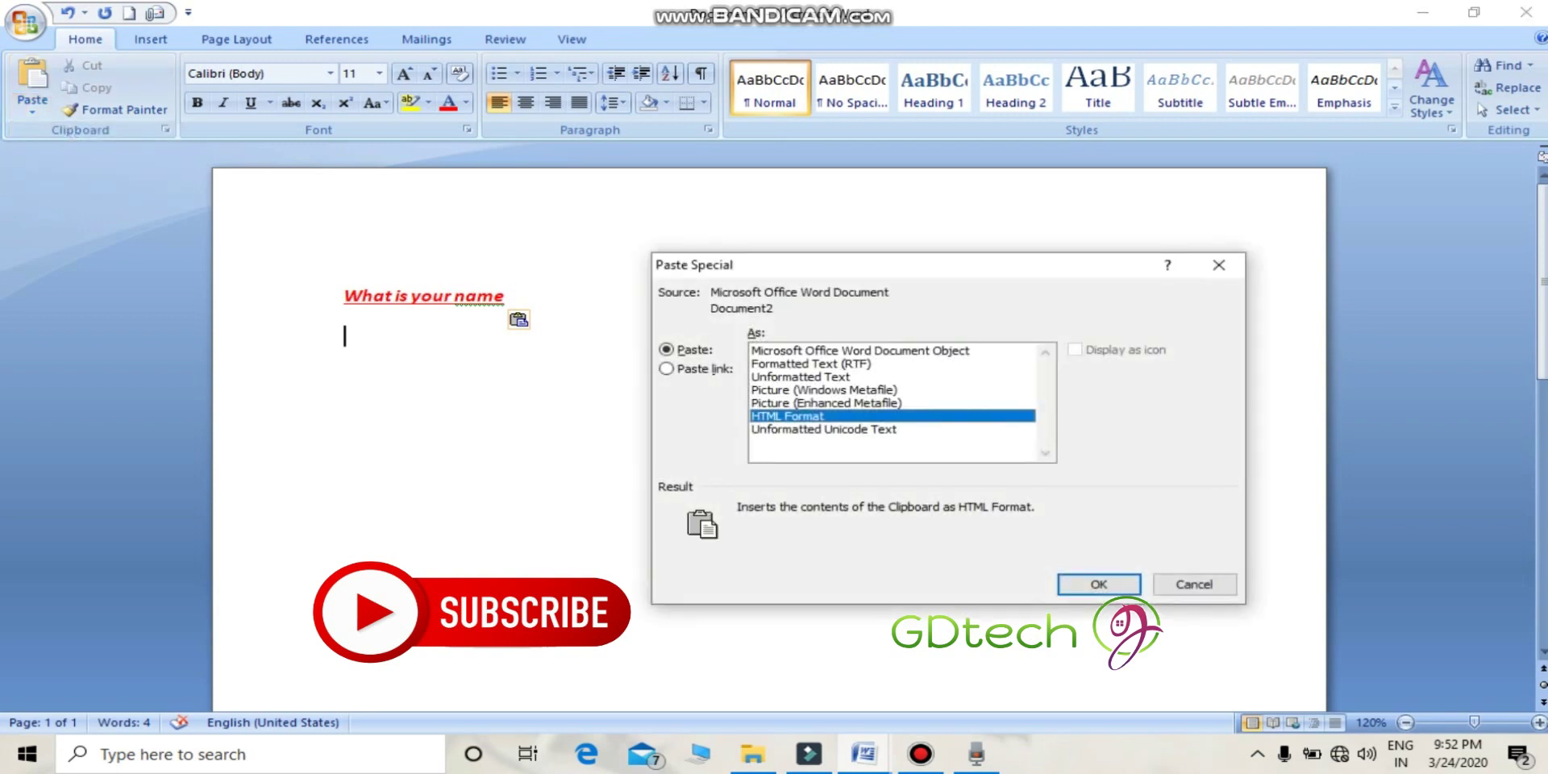
left_click(800, 377)
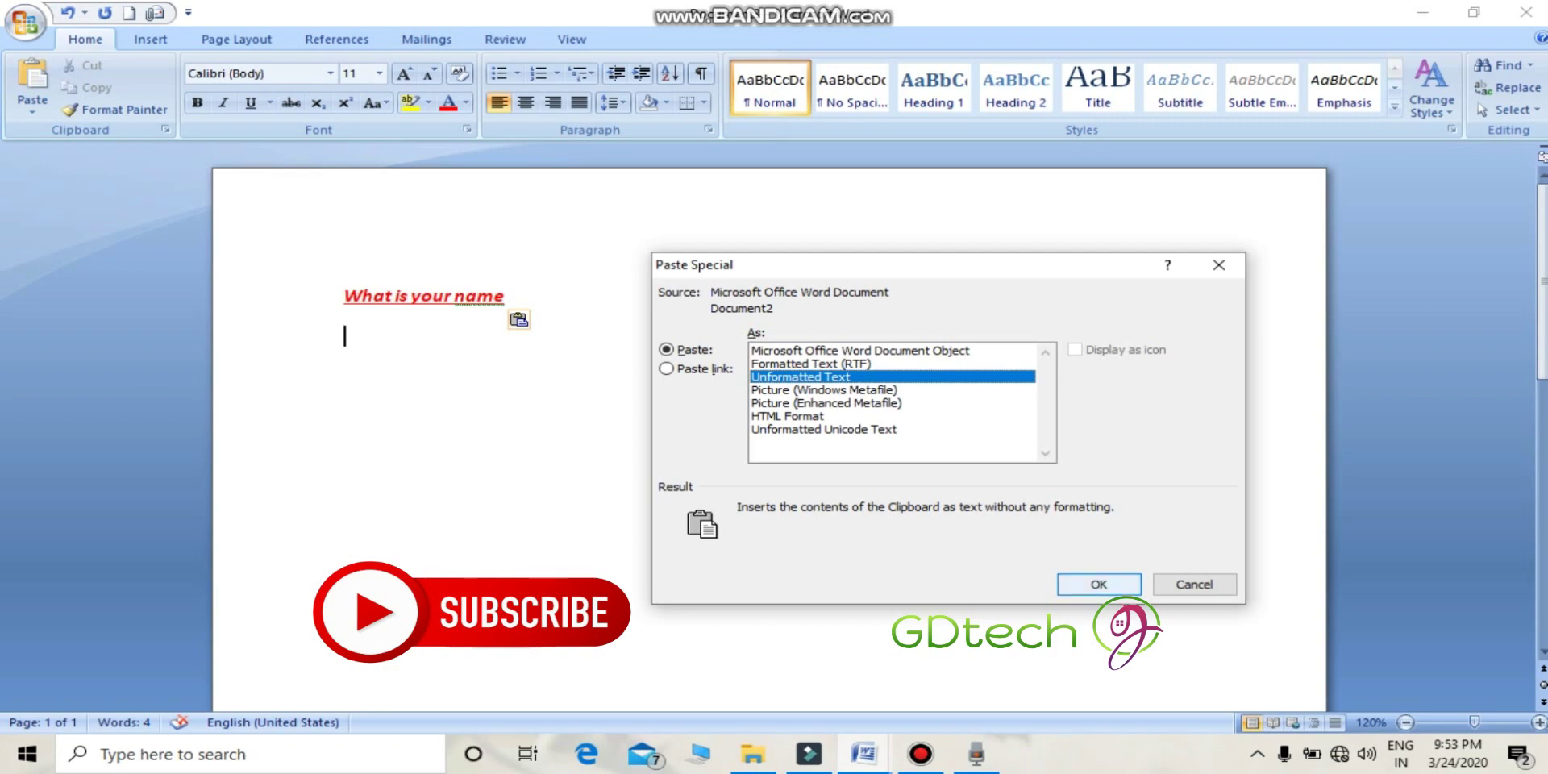
left_click(1098, 583)
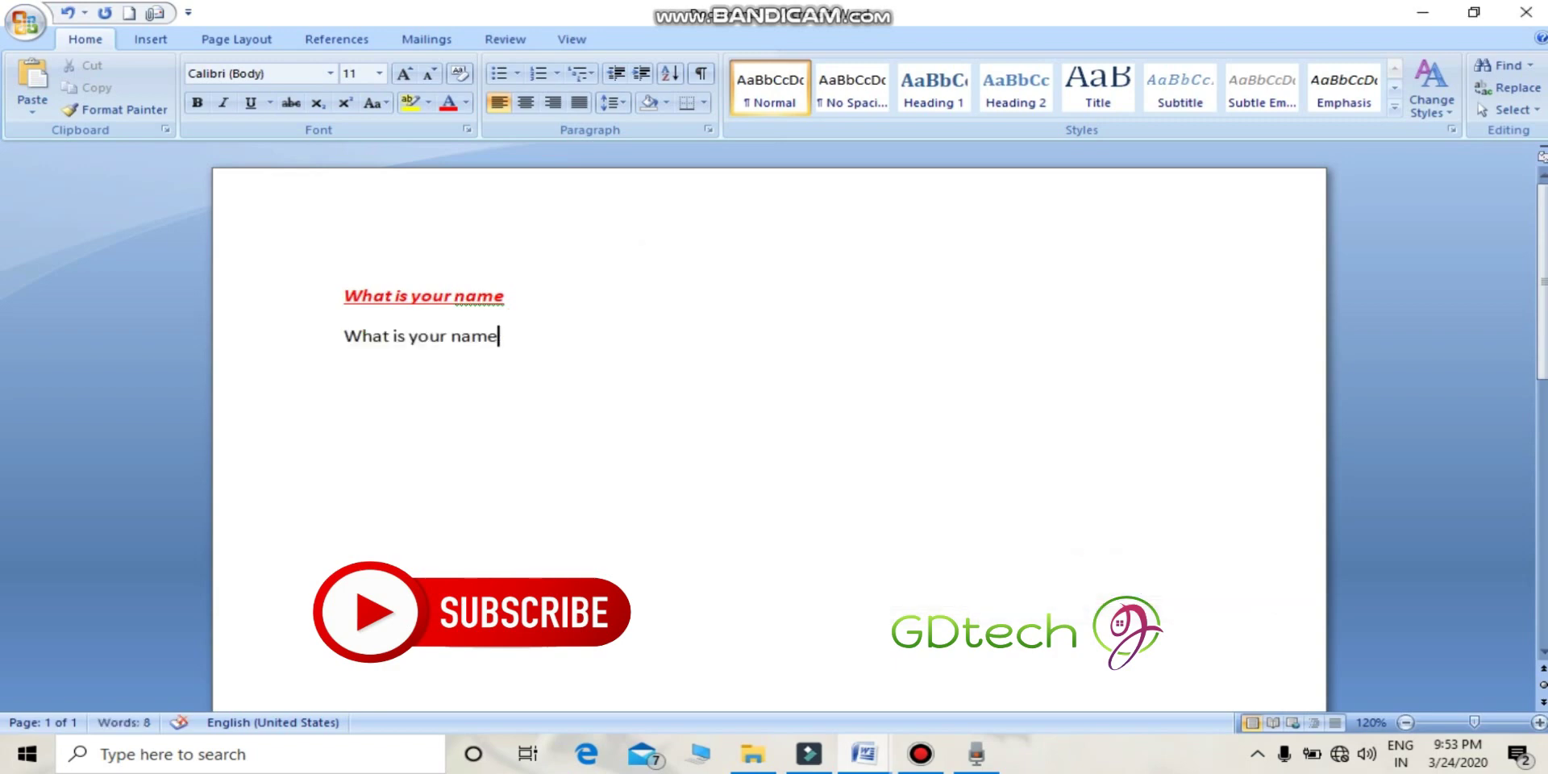
- Put the caret at the end of the plain line and add an empty line below
left_click_drag(529, 338, 344, 337)
left_click(397, 453)
left_click(516, 336)
left_click(518, 336)
key("Return")
- Paste the question as a Microsoft Office Word Document Object, then delete that object
left_click(32, 103)
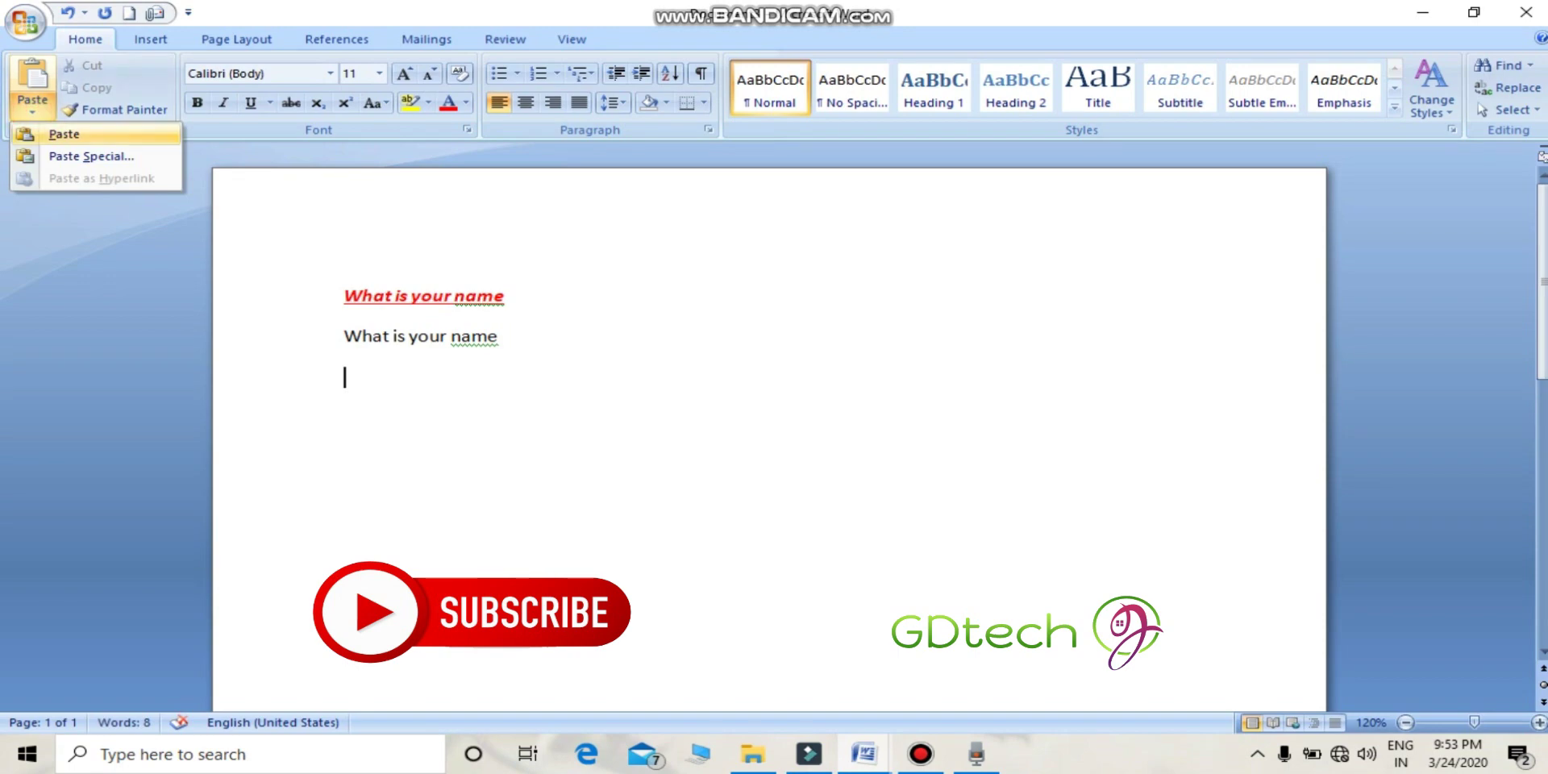
left_click(91, 157)
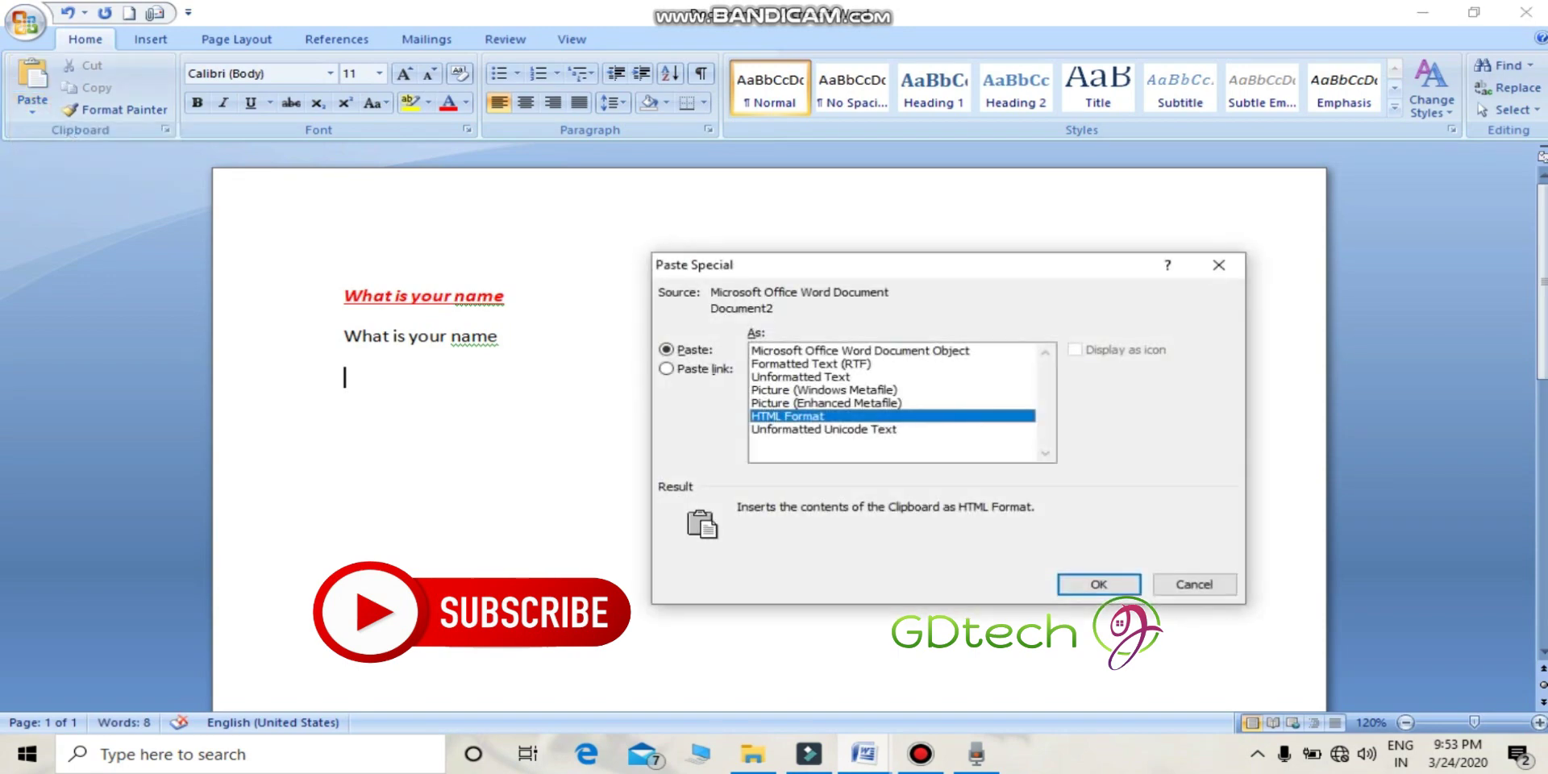
left_click(780, 350)
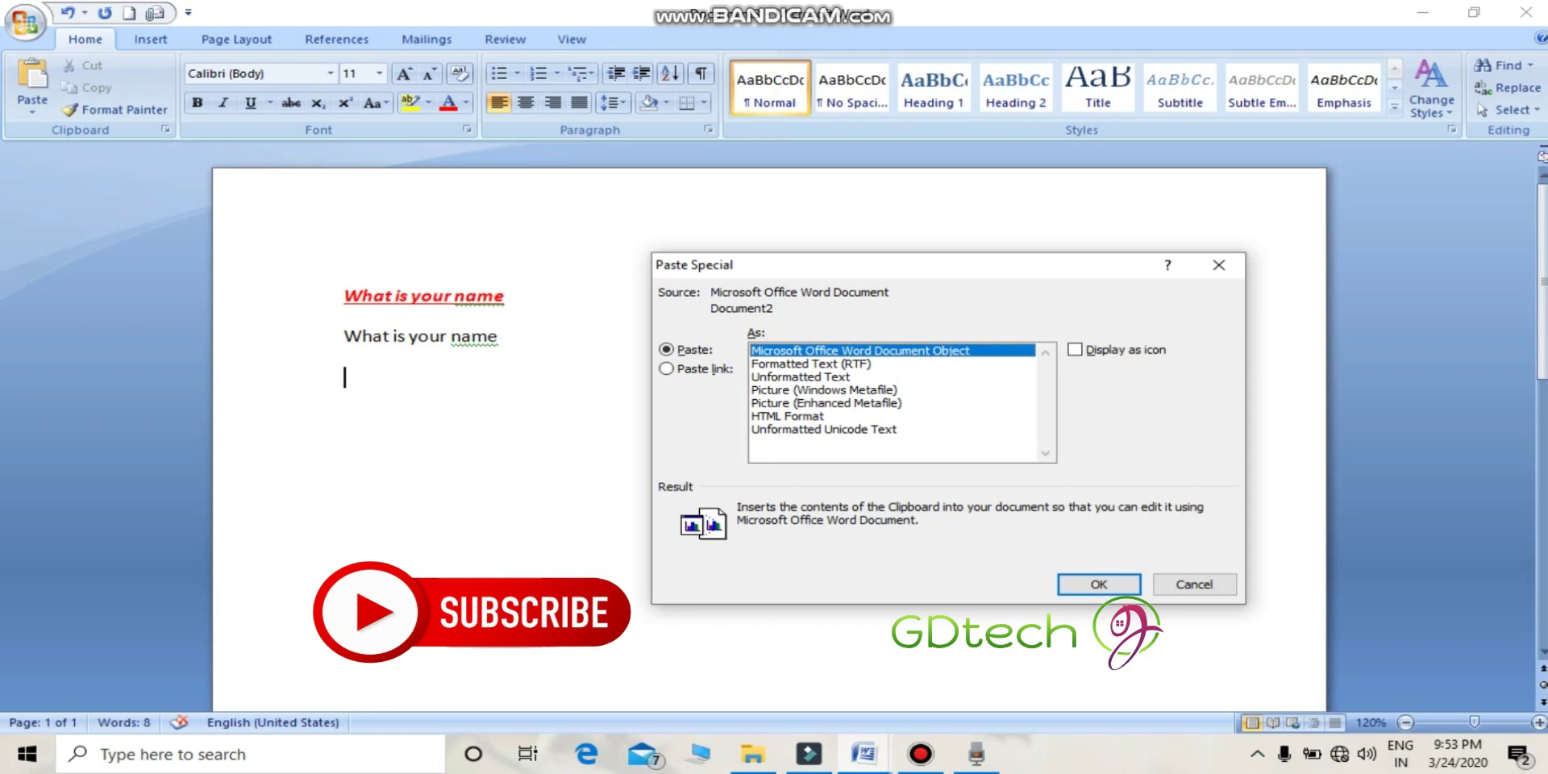
left_click(1098, 584)
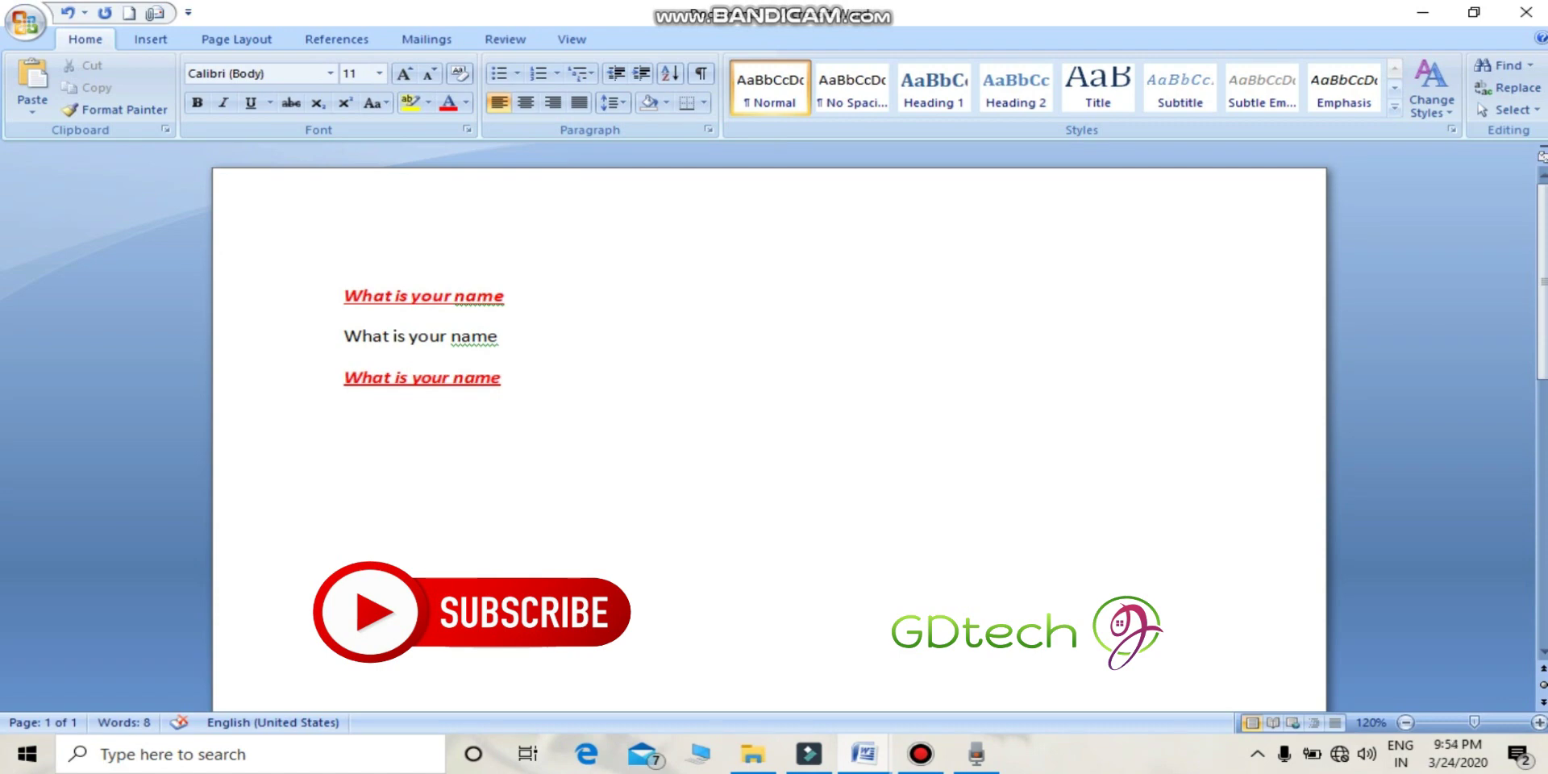
left_click(479, 381)
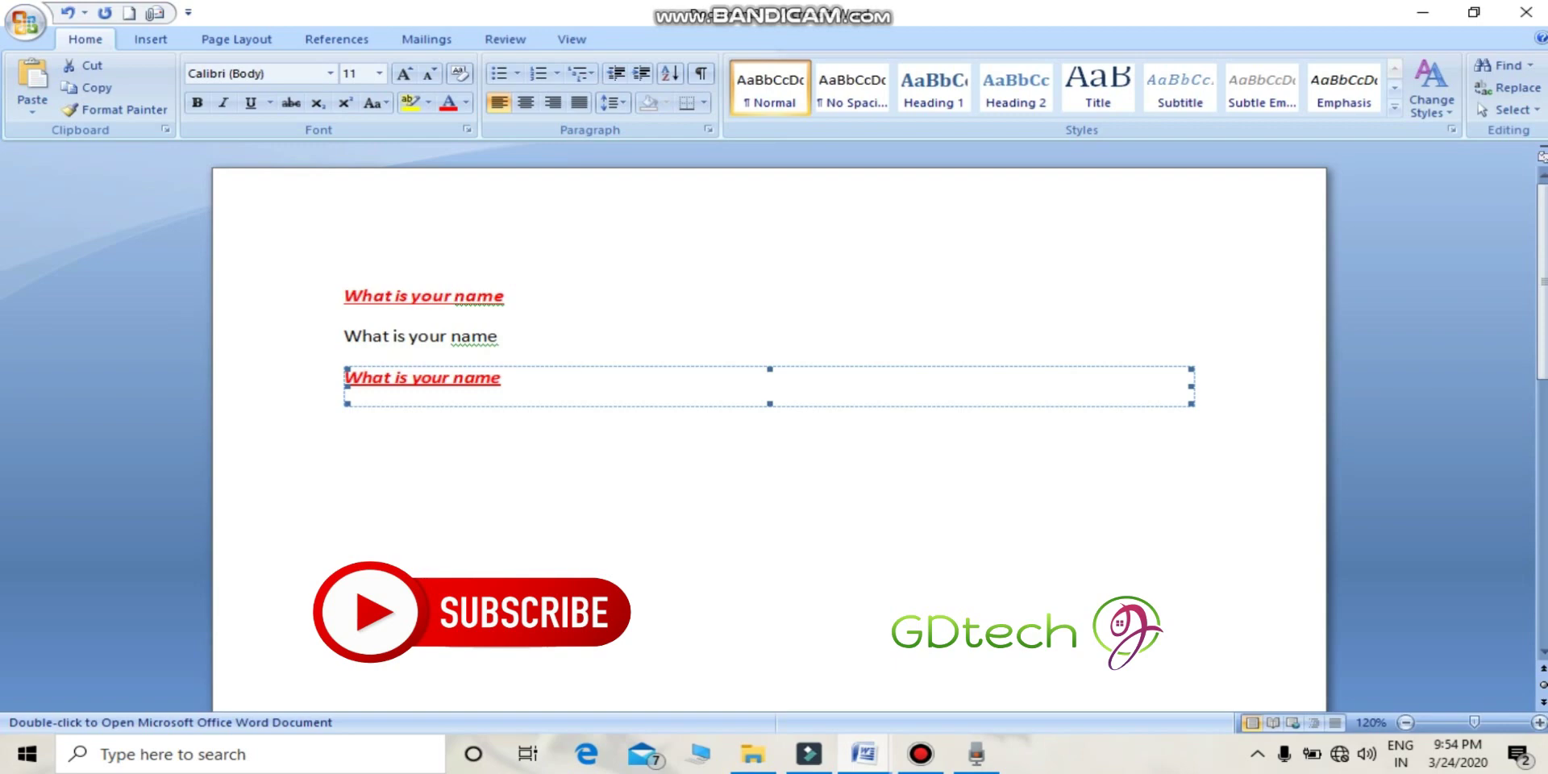
key("Delete")
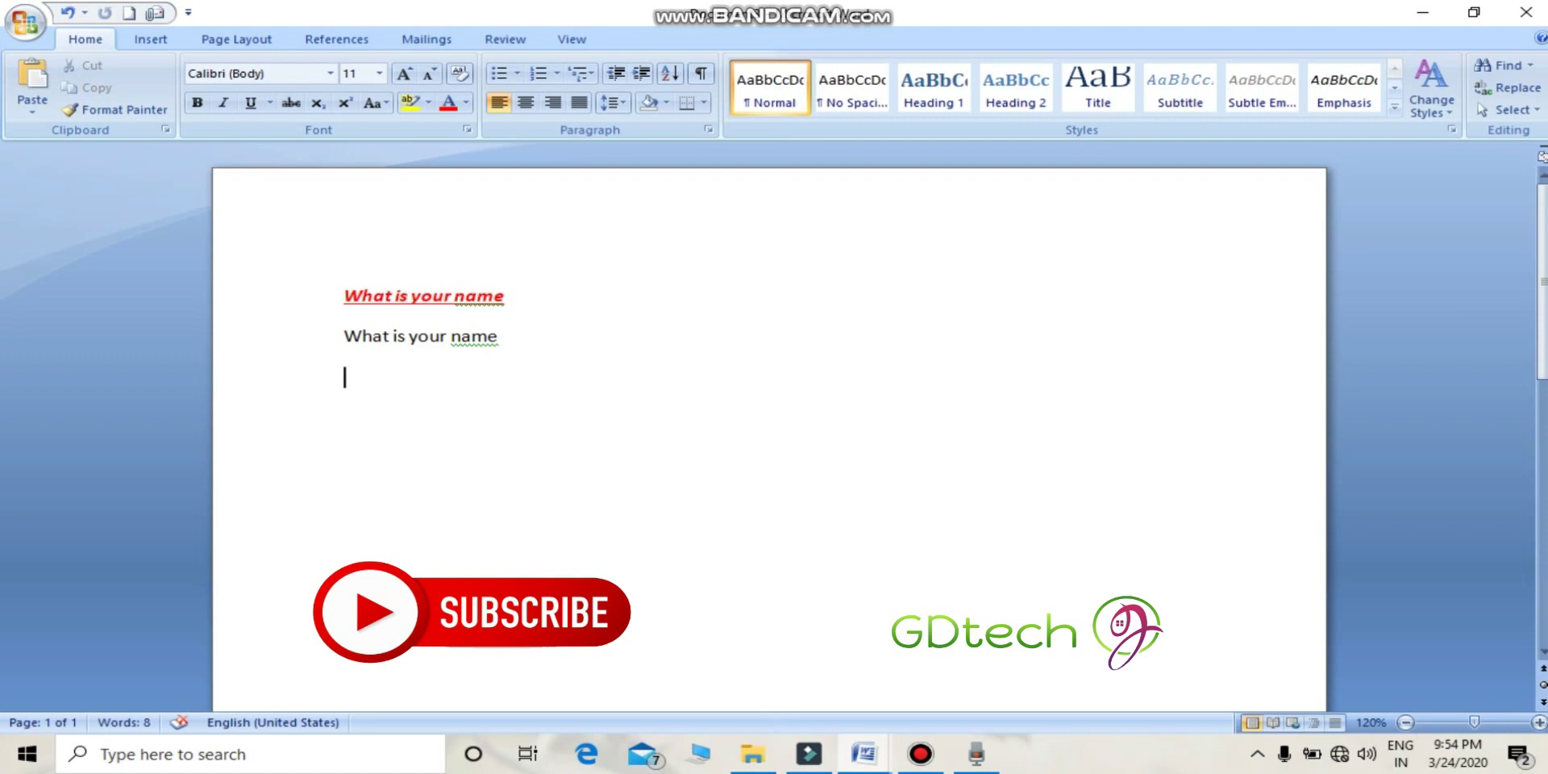
- Compare the red and plain lines' formatting, then reopen Paste Special with HTML Format selected
left_click(479, 298)
left_click(476, 344)
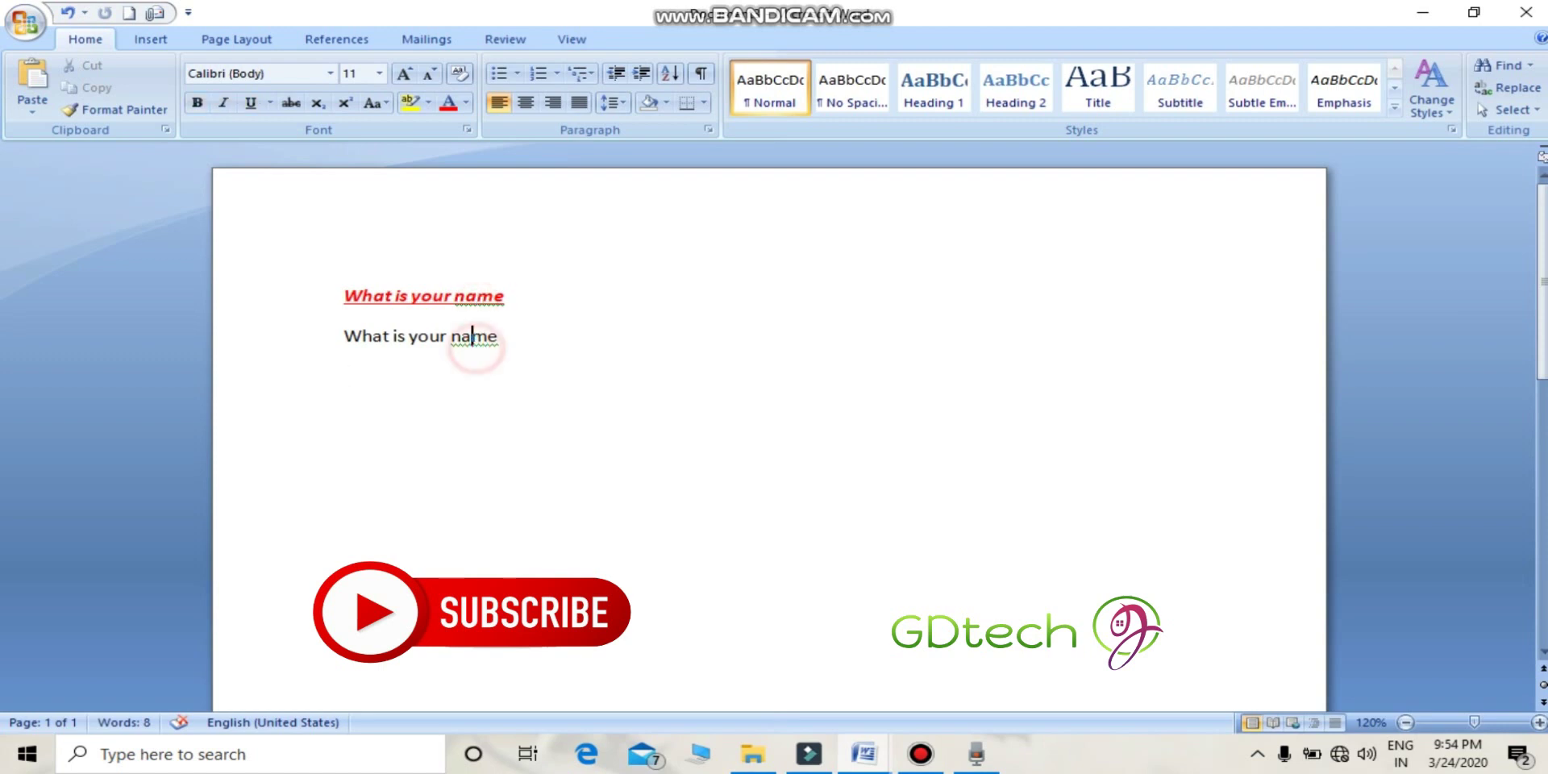
left_click(479, 296)
left_click(428, 337)
left_click(433, 295)
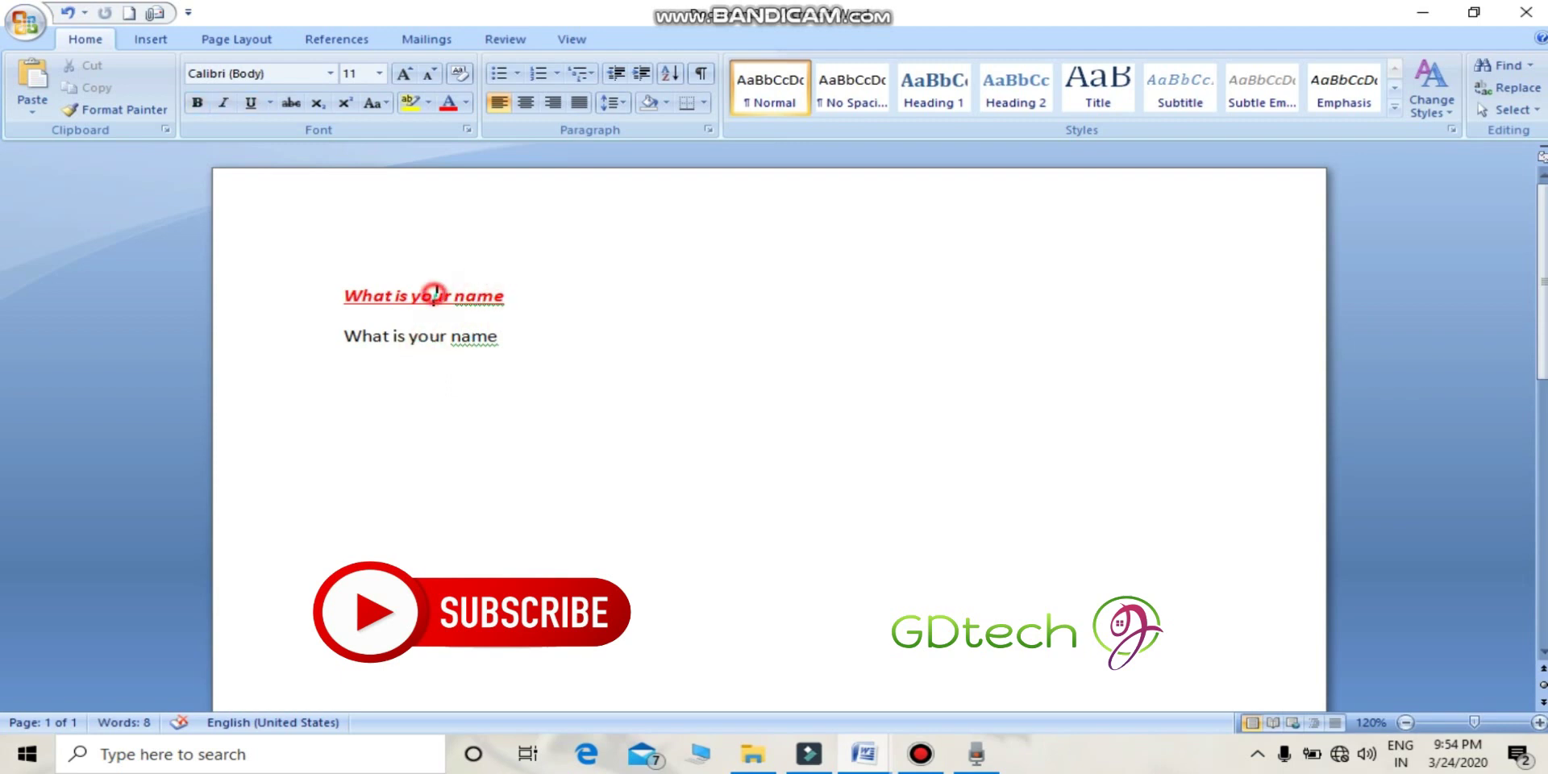
left_click(472, 336)
left_click(488, 298)
left_click(578, 347)
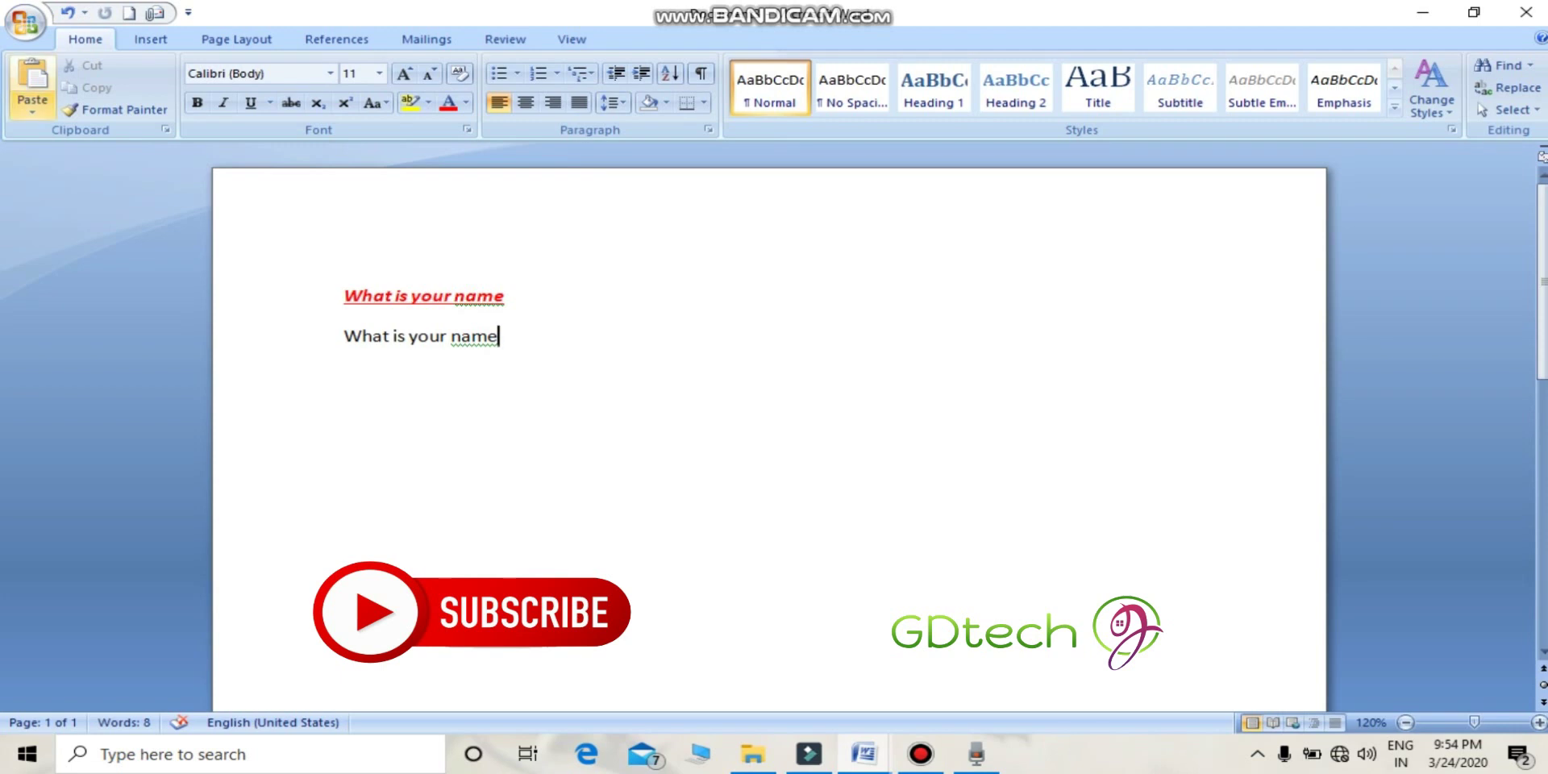
left_click(32, 107)
left_click(90, 156)
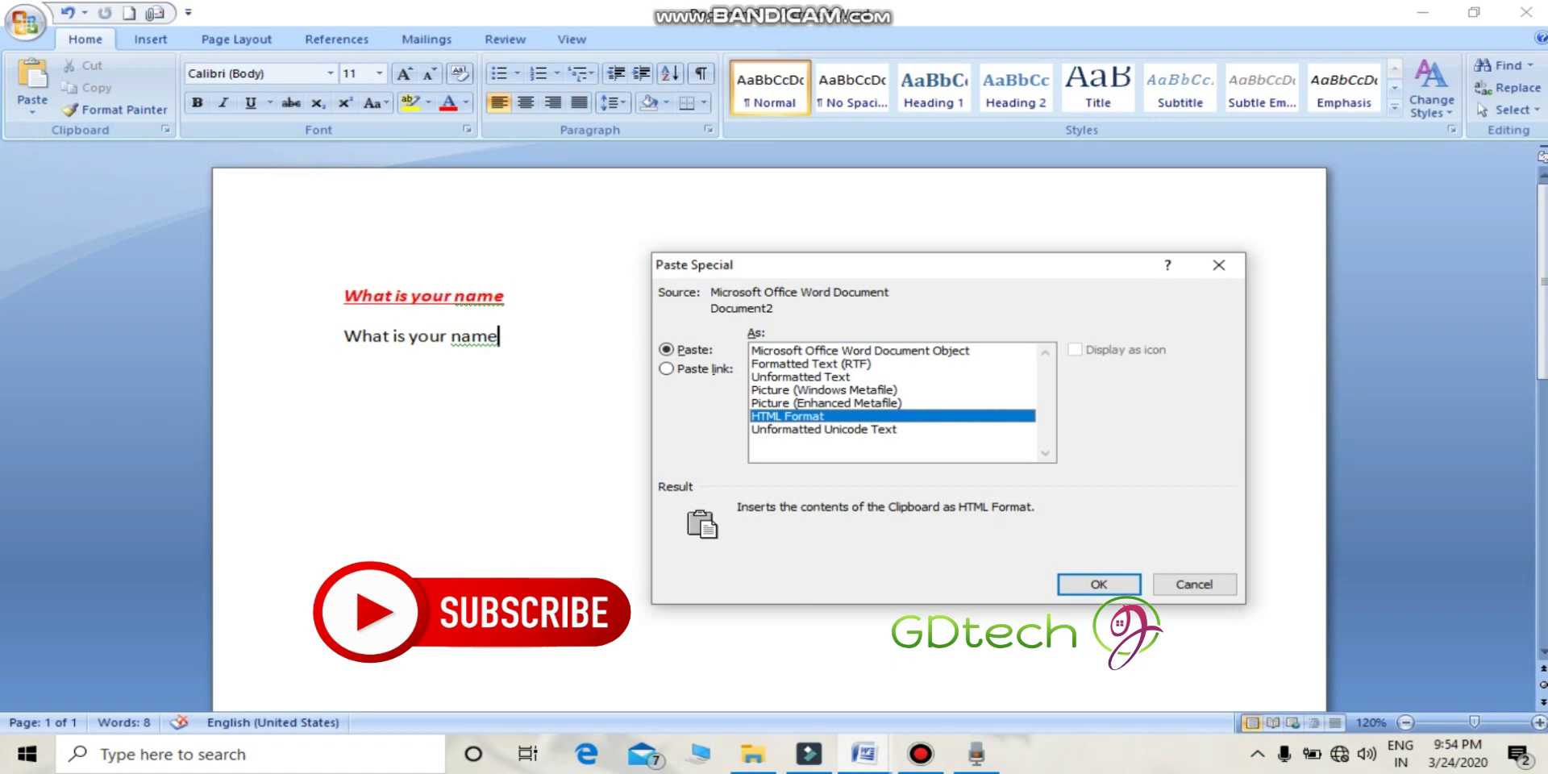
left_click(823, 364)
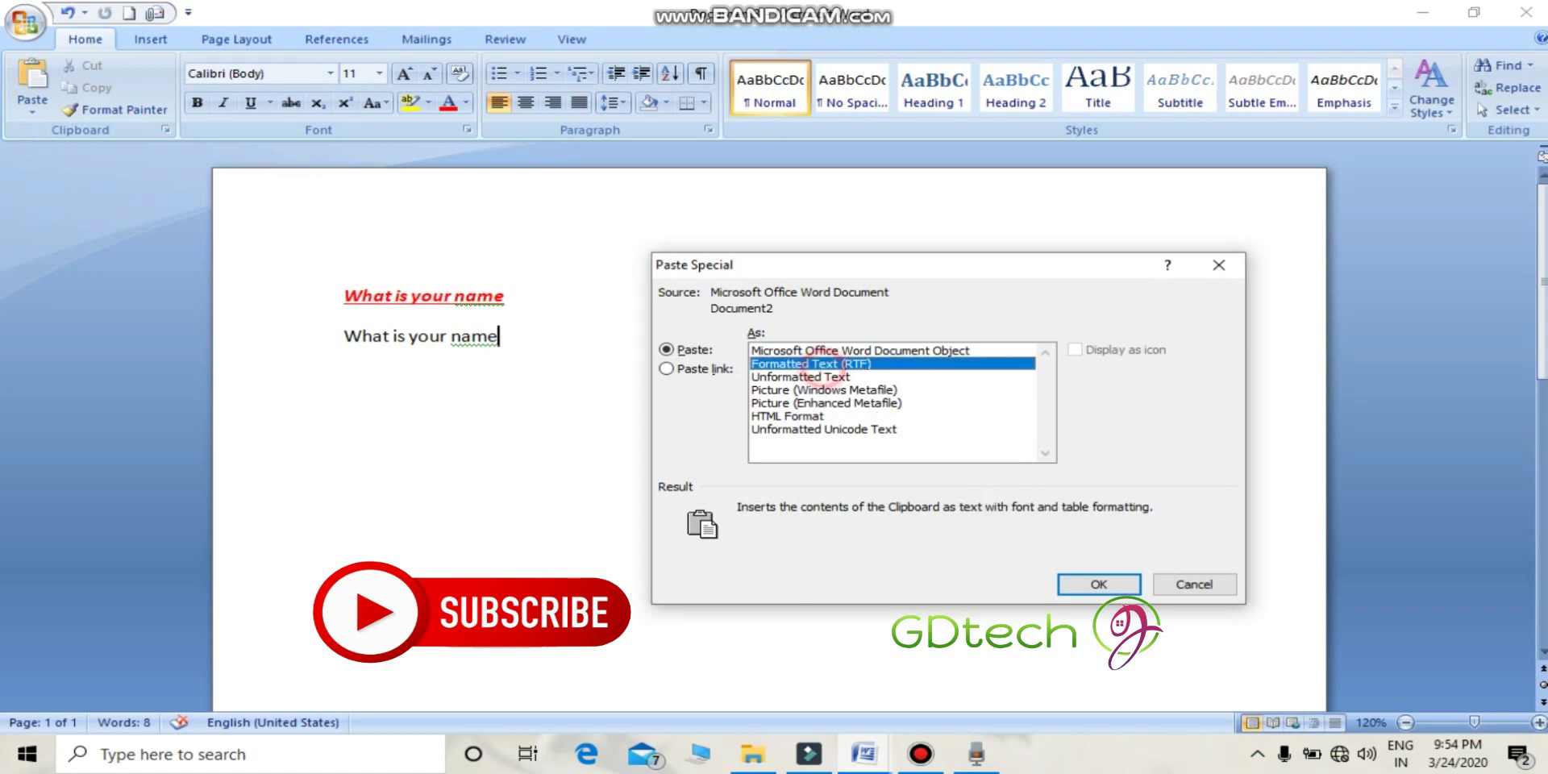
left_click(835, 402)
left_click(843, 429)
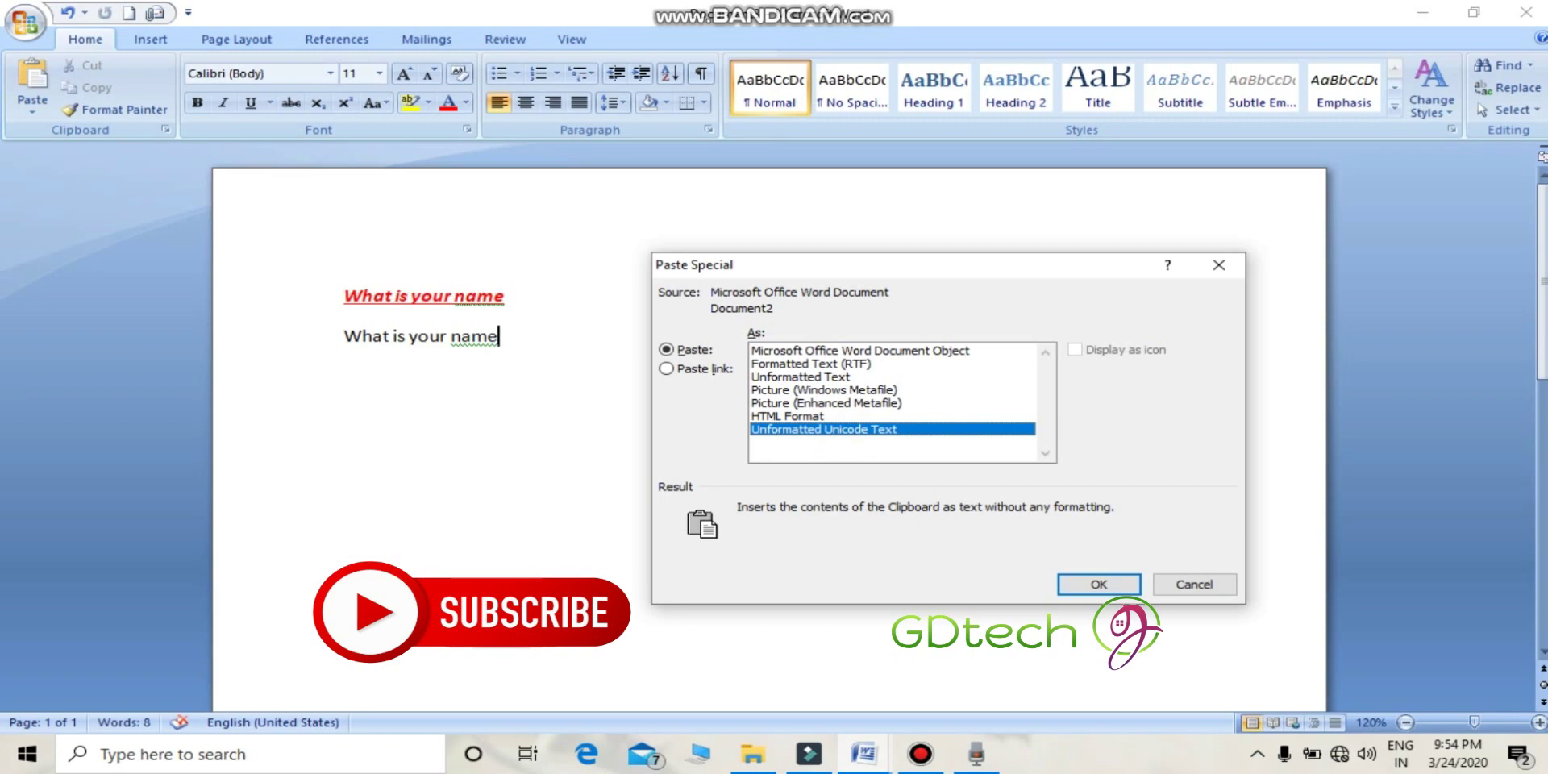
left_click(822, 402)
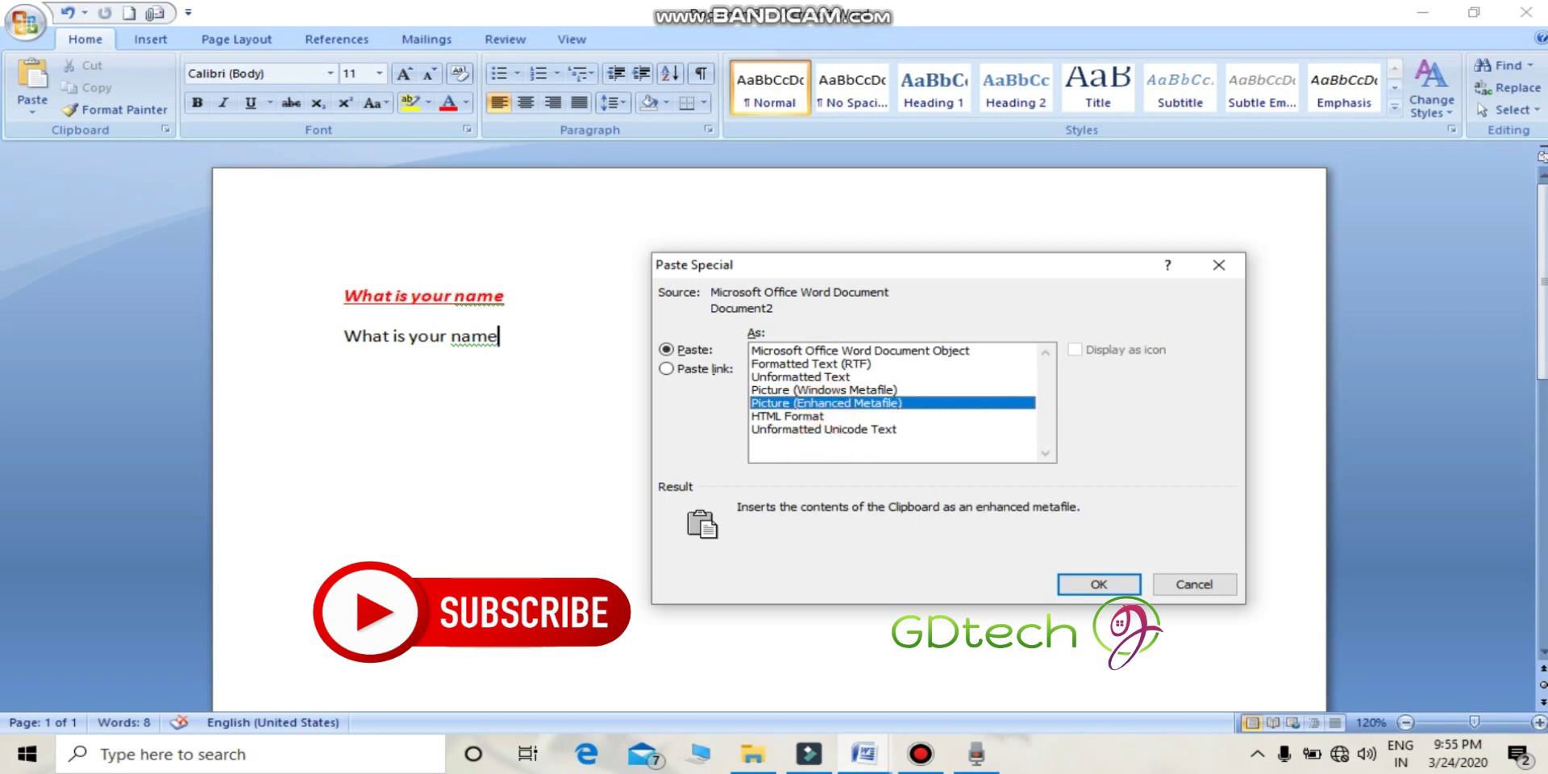